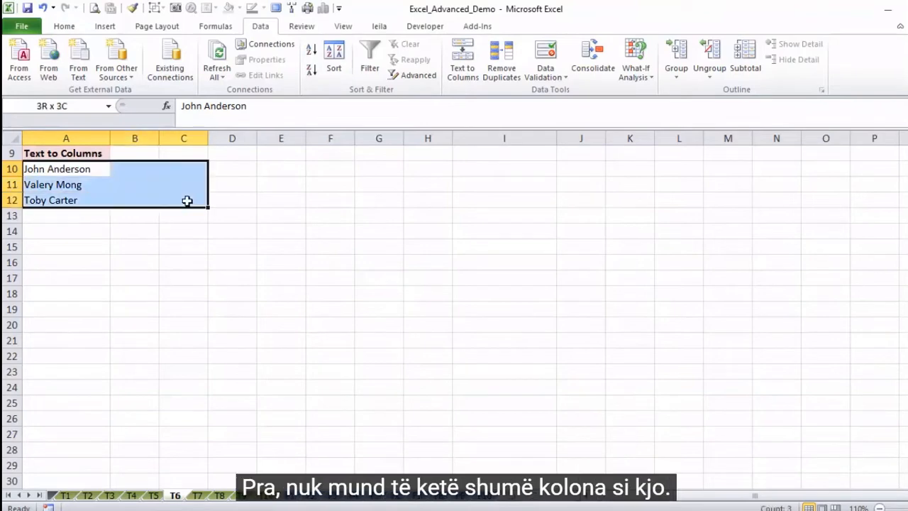
Step: Start Text to Columns on cells A10:A12 as delimited data, with Space as the only delimiter instead of Tab
{"action": "left_click_drag", "start_coordinate": [68, 168], "coordinate": [71, 199]}
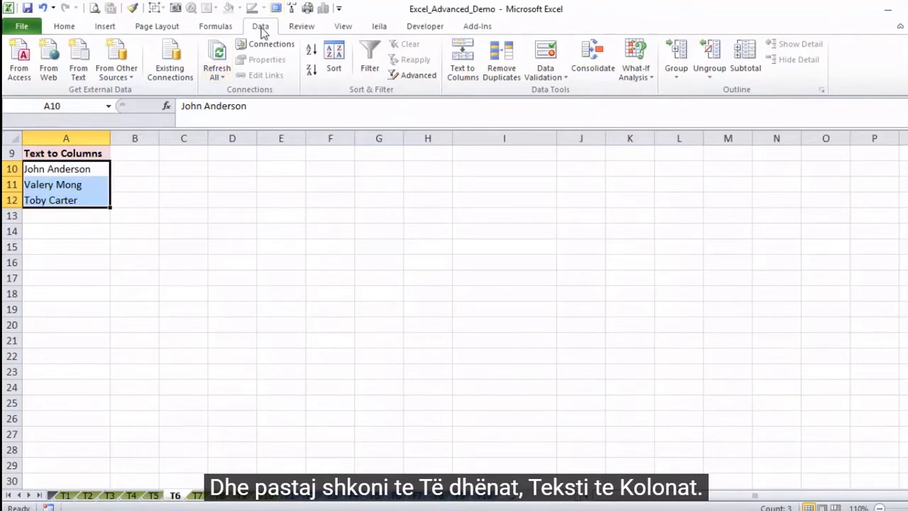
{"action": "left_click", "coordinate": [463, 78]}
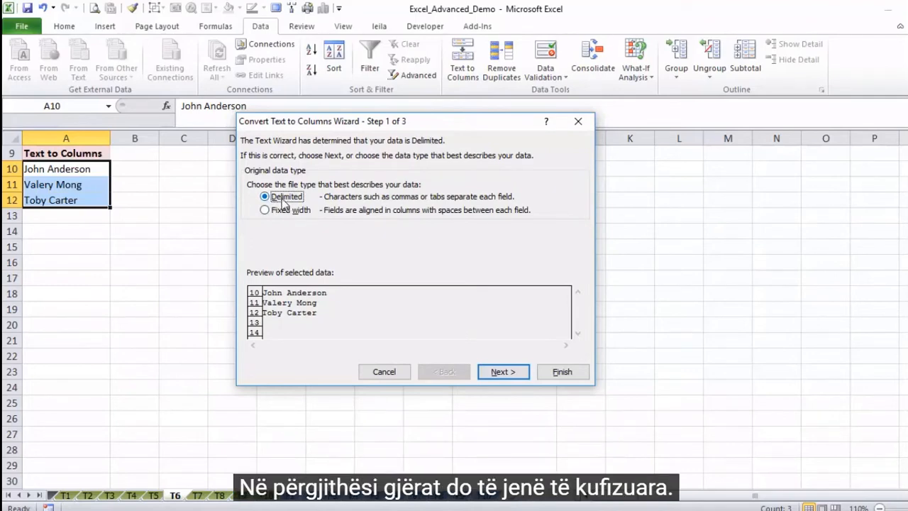
{"action": "left_click", "coordinate": [267, 210]}
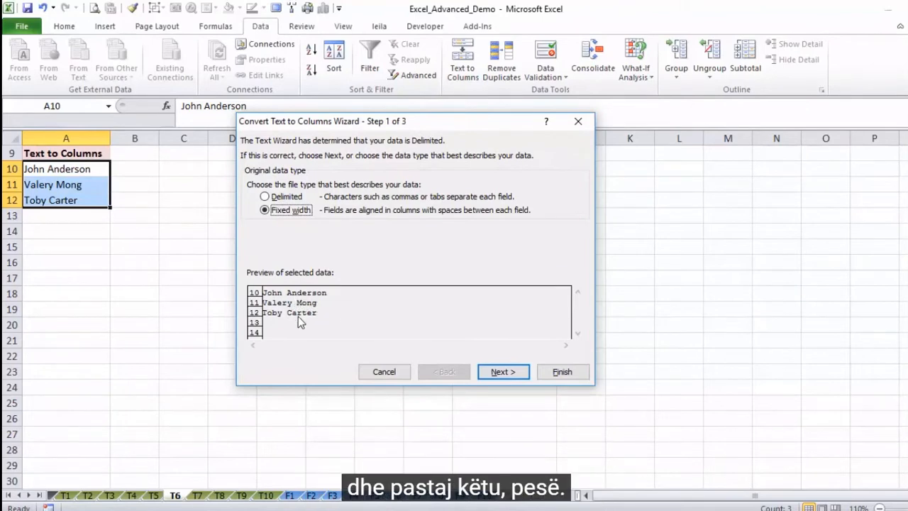
{"action": "left_click", "coordinate": [264, 197]}
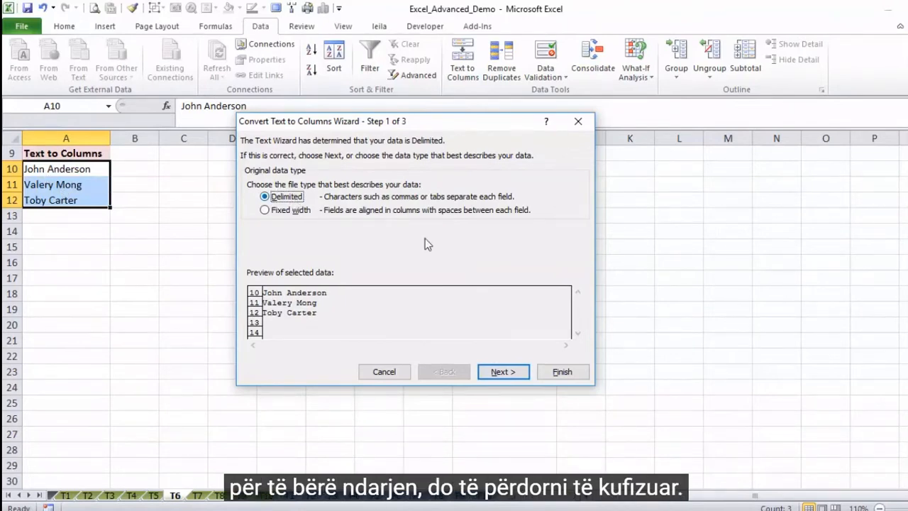
{"action": "left_click", "coordinate": [502, 373]}
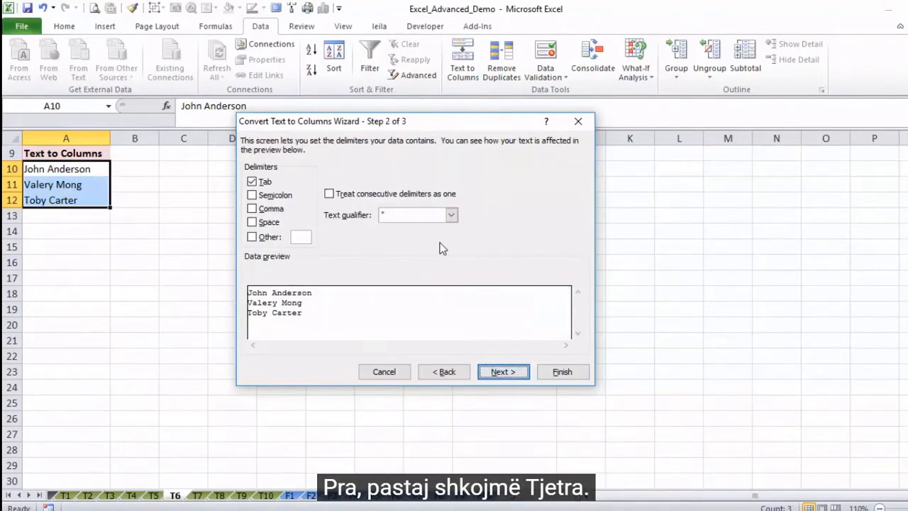
{"action": "left_click", "coordinate": [253, 223]}
{"action": "left_click", "coordinate": [252, 181]}
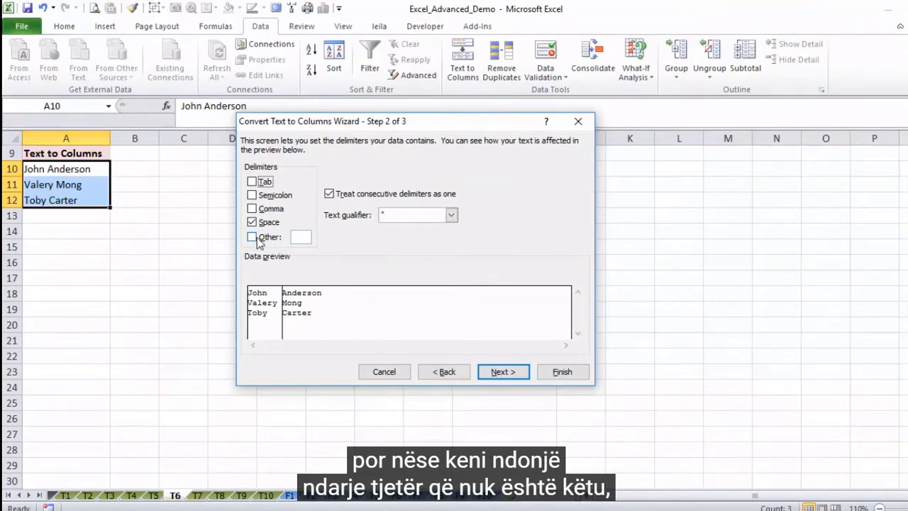
{"action": "left_click", "coordinate": [252, 236]}
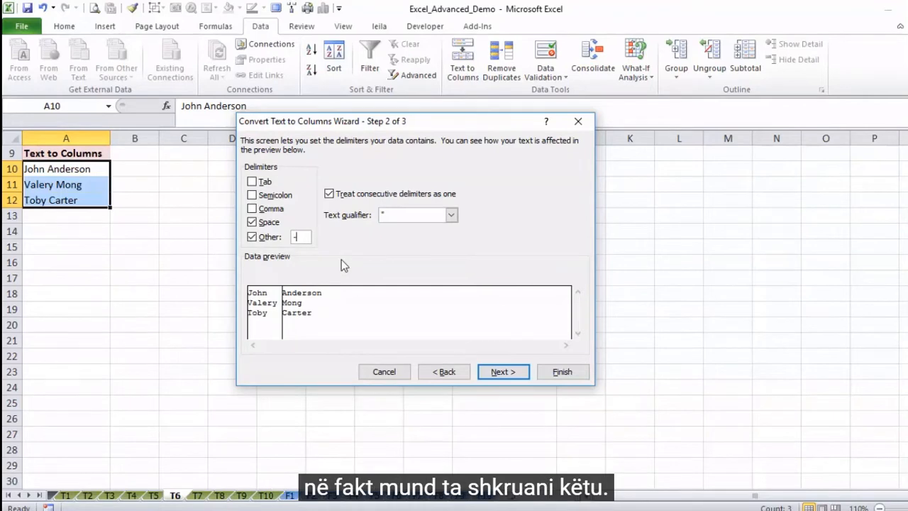
{"action": "key", "text": "BackSpace"}
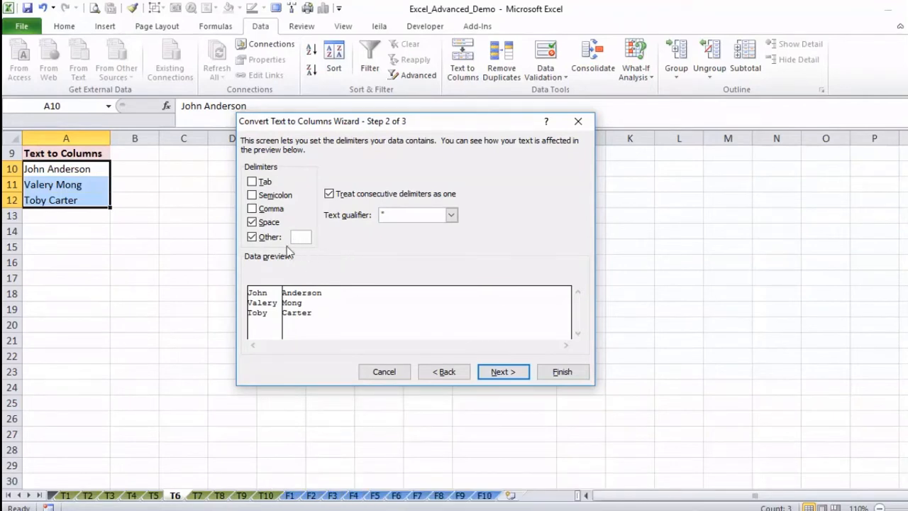
{"action": "left_click", "coordinate": [252, 238]}
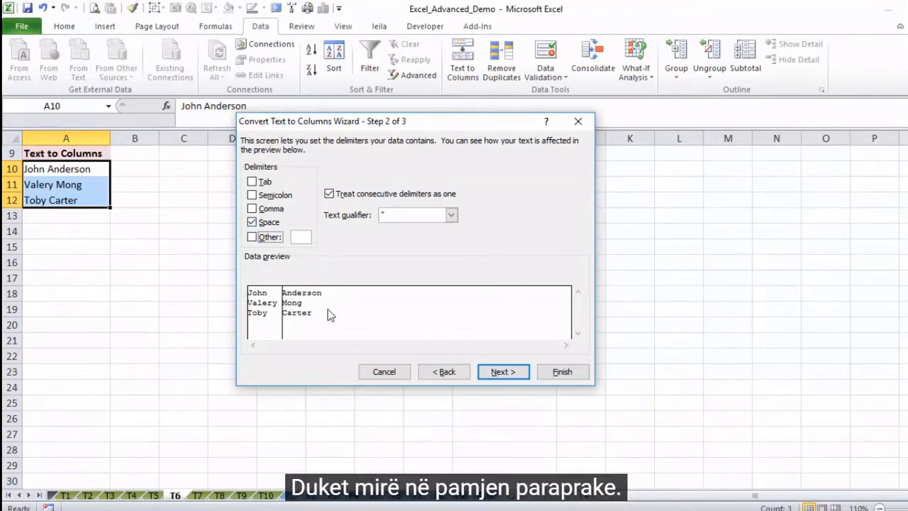
Step: Keep the General format for both columns, set the destination to $B$10 and finish the name split
{"action": "left_click", "coordinate": [502, 373]}
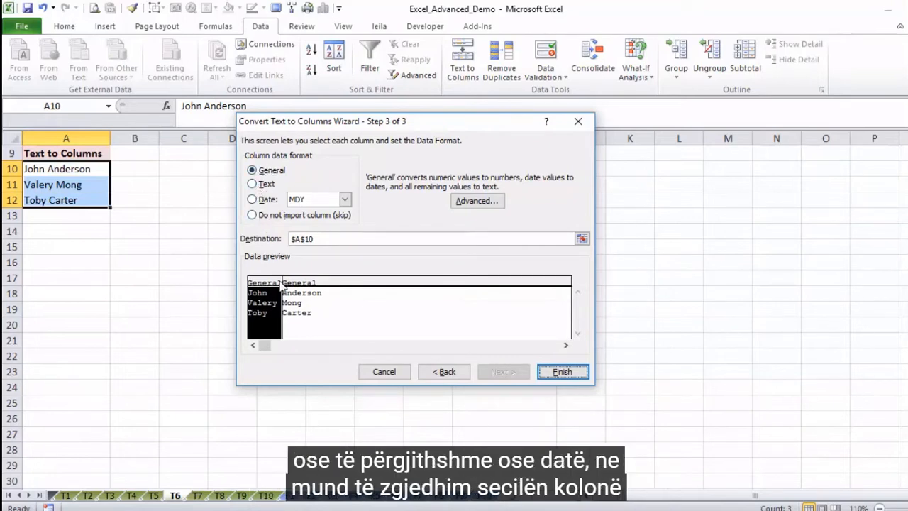
{"action": "left_click", "coordinate": [313, 292]}
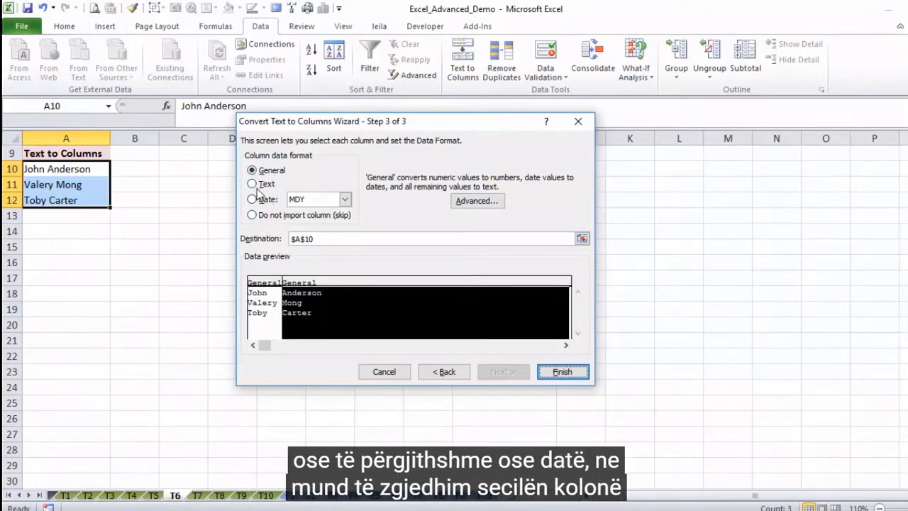
{"action": "left_click", "coordinate": [271, 289]}
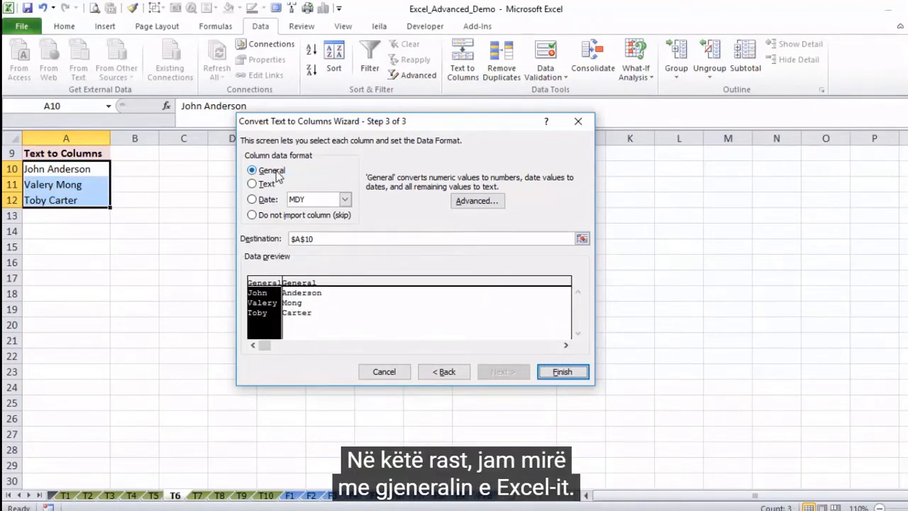
{"action": "left_click", "coordinate": [318, 241]}
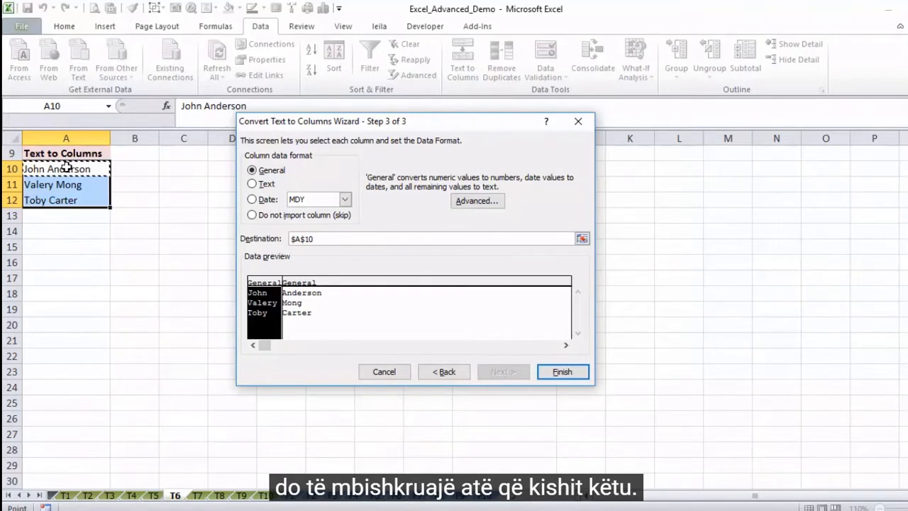
{"action": "key", "text": "BackSpace"}
{"action": "key", "text": "BackSpace"}
{"action": "key", "text": "BackSpace"}
{"action": "left_click", "coordinate": [134, 169]}
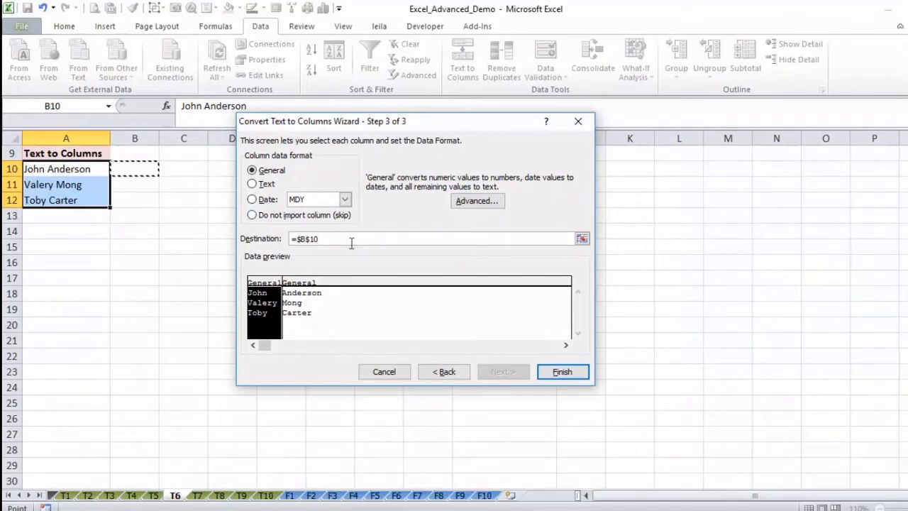
{"action": "left_click", "coordinate": [554, 371]}
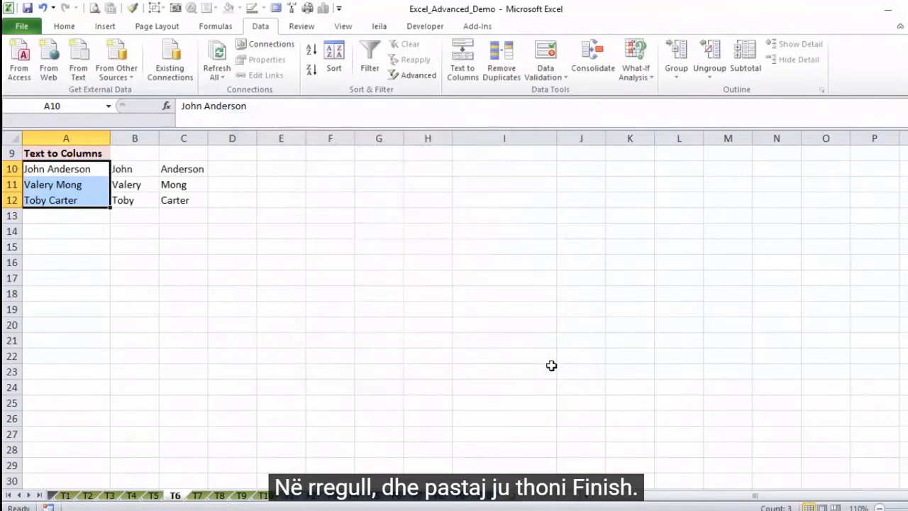
{"action": "left_click", "coordinate": [141, 169]}
{"action": "left_click", "coordinate": [177, 171]}
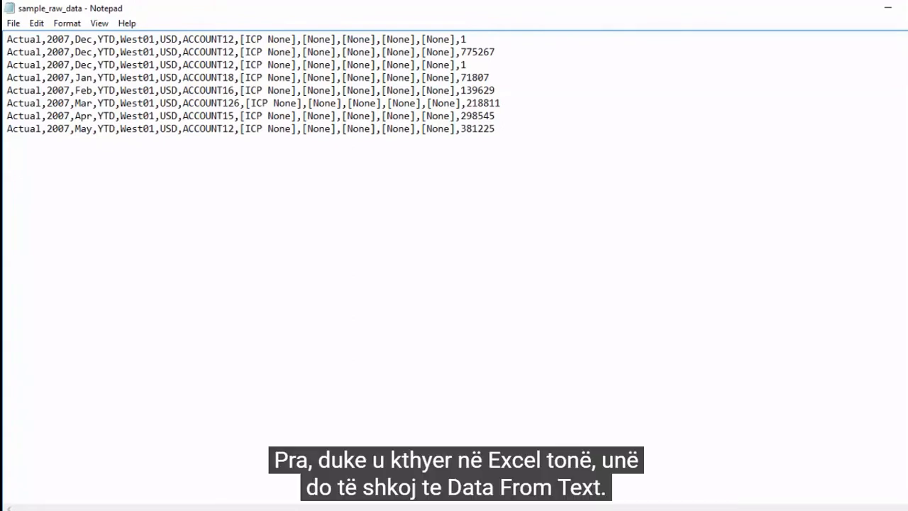
Step: Switch to Excel and import the DAT file sample_raw_data as external text data, with the file filter set to All Files
{"action": "key", "text": "alt+Tab"}
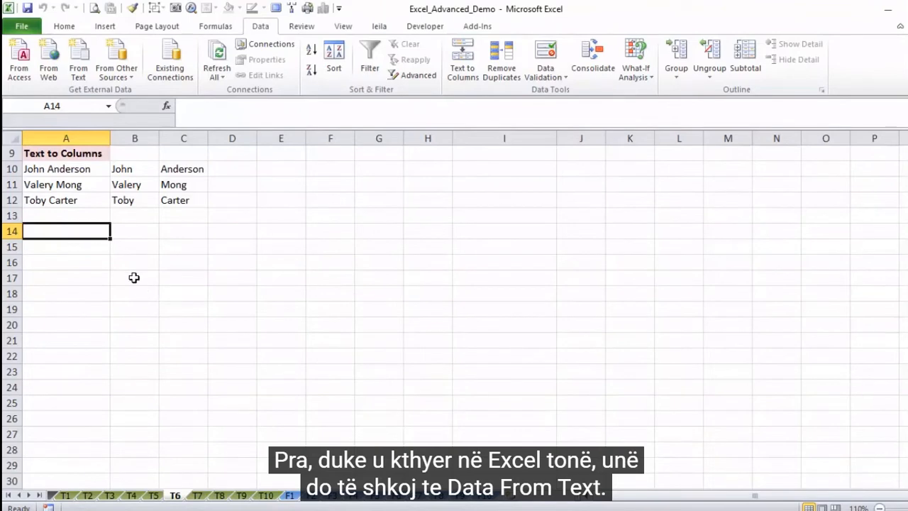
{"action": "left_click", "coordinate": [84, 67]}
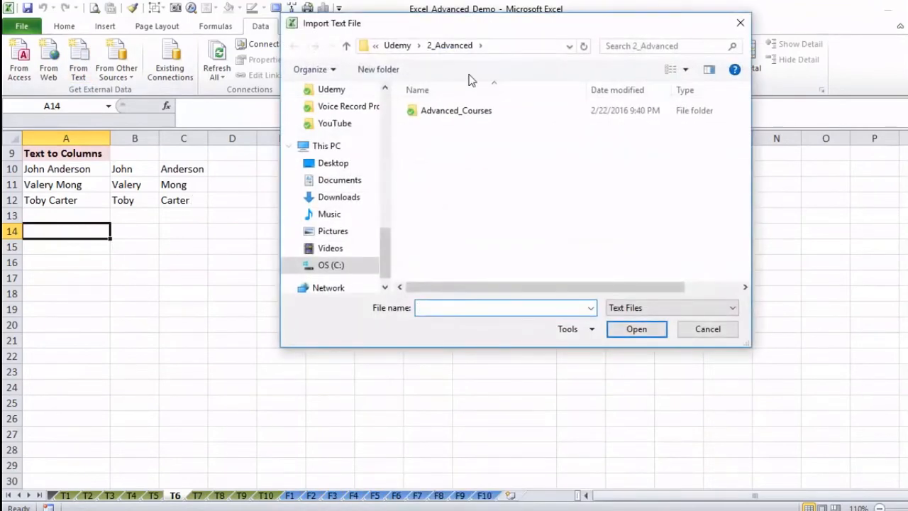
{"action": "left_click_drag", "start_coordinate": [446, 34], "coordinate": [316, 56]}
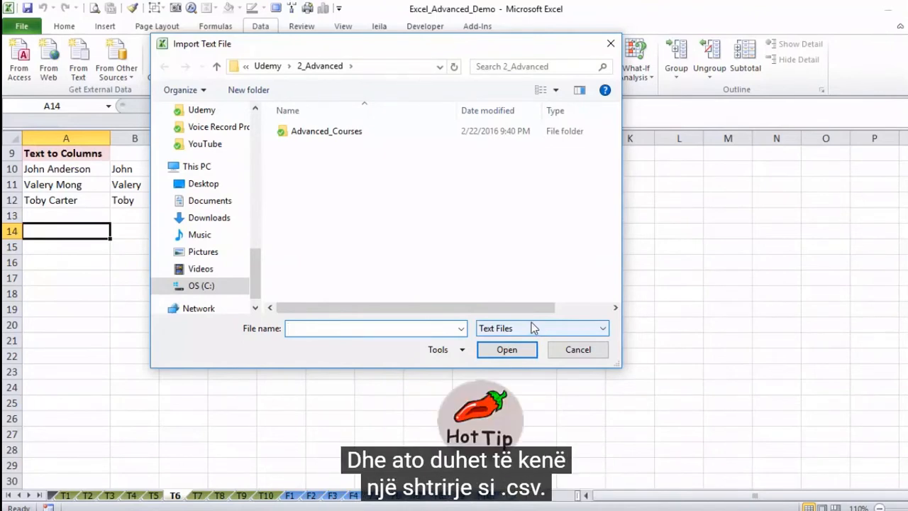
{"action": "left_click", "coordinate": [603, 330]}
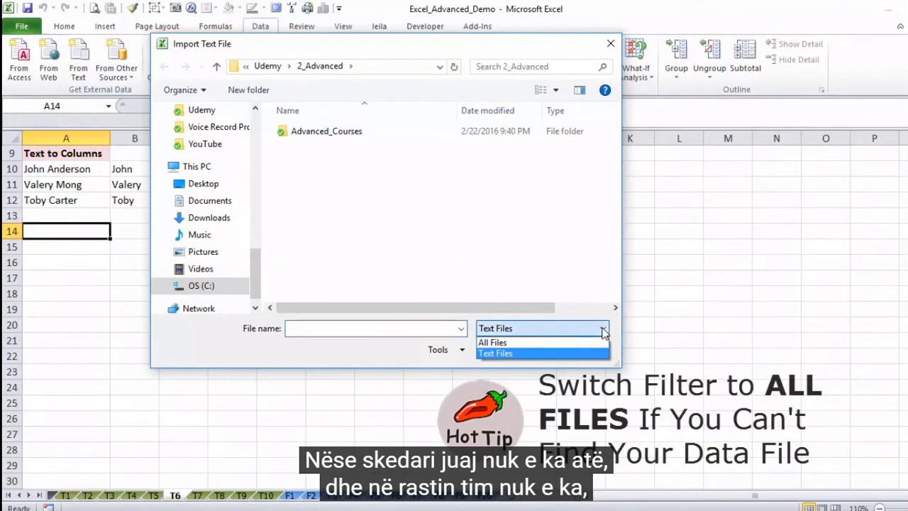
{"action": "left_click", "coordinate": [525, 345]}
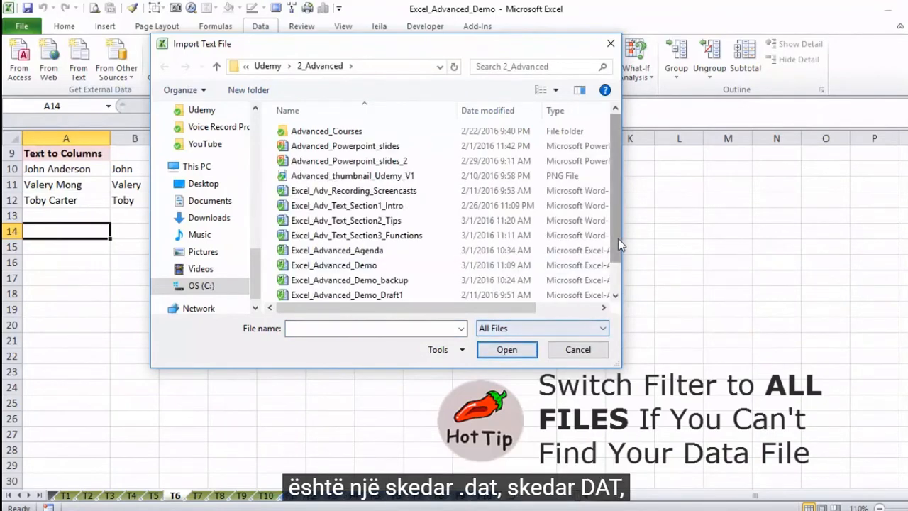
{"action": "left_click_drag", "start_coordinate": [618, 238], "coordinate": [614, 287]}
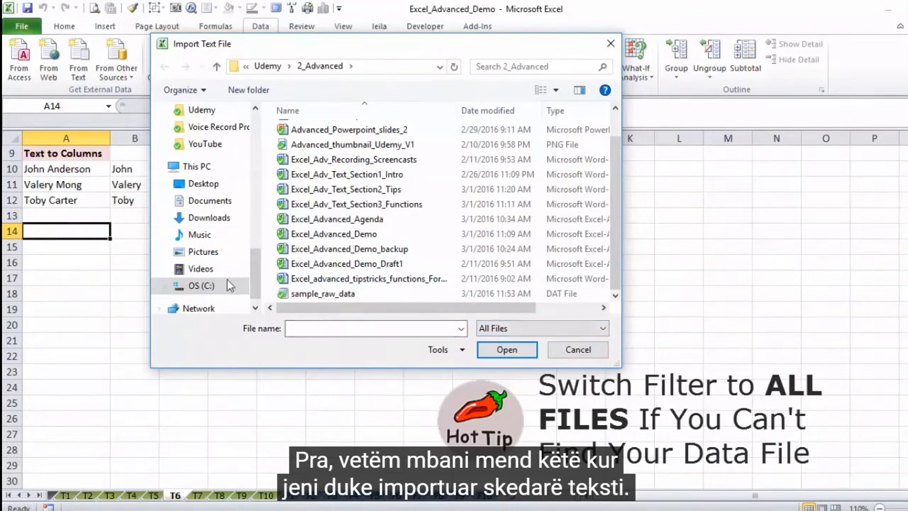
{"action": "left_click", "coordinate": [318, 297]}
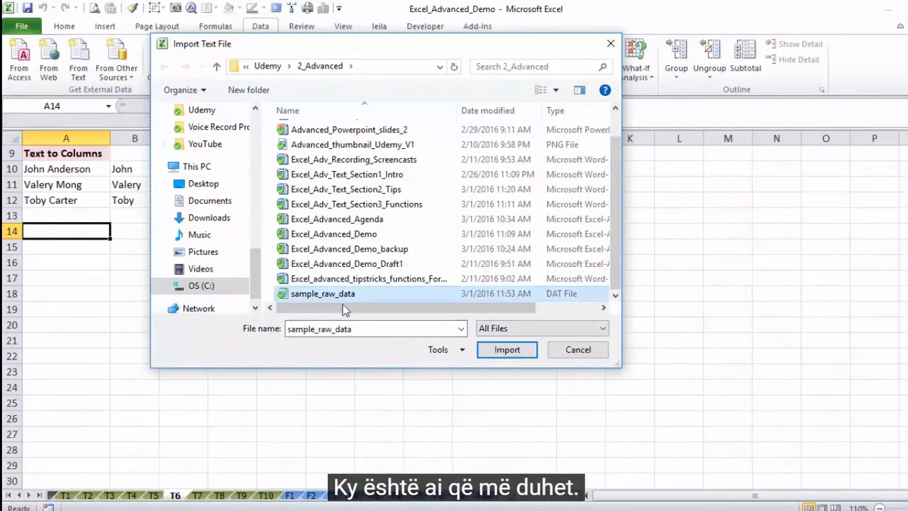
{"action": "left_click", "coordinate": [505, 351]}
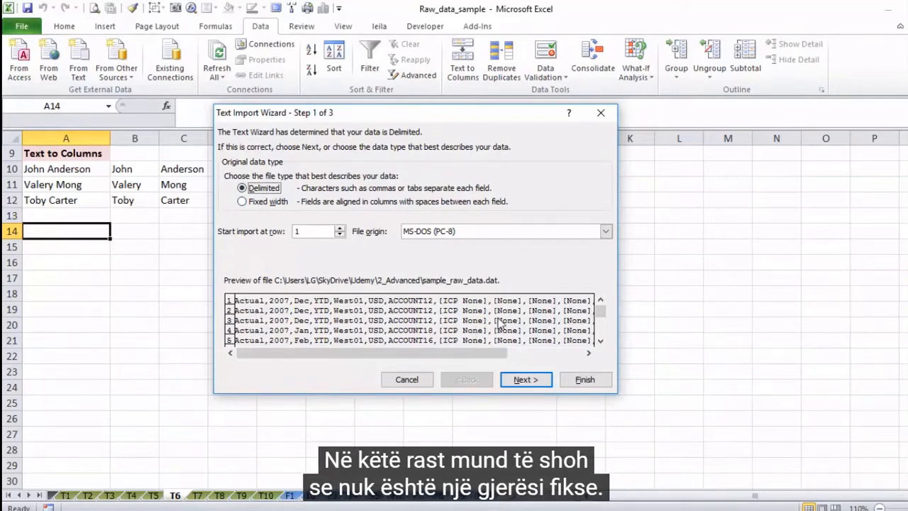
Step: Keep the imported data as delimited and replace the Space delimiter with Comma, continuing to the column formats
{"action": "left_click", "coordinate": [525, 380]}
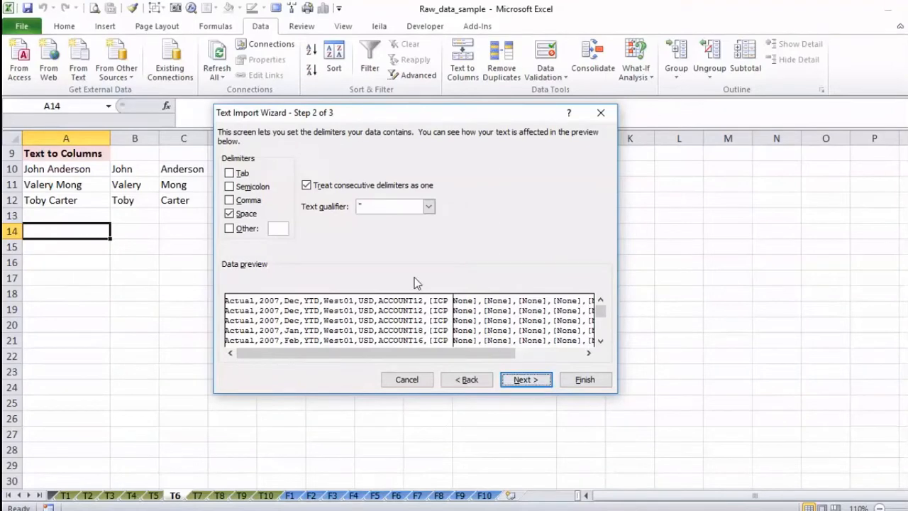
{"action": "left_click", "coordinate": [233, 215]}
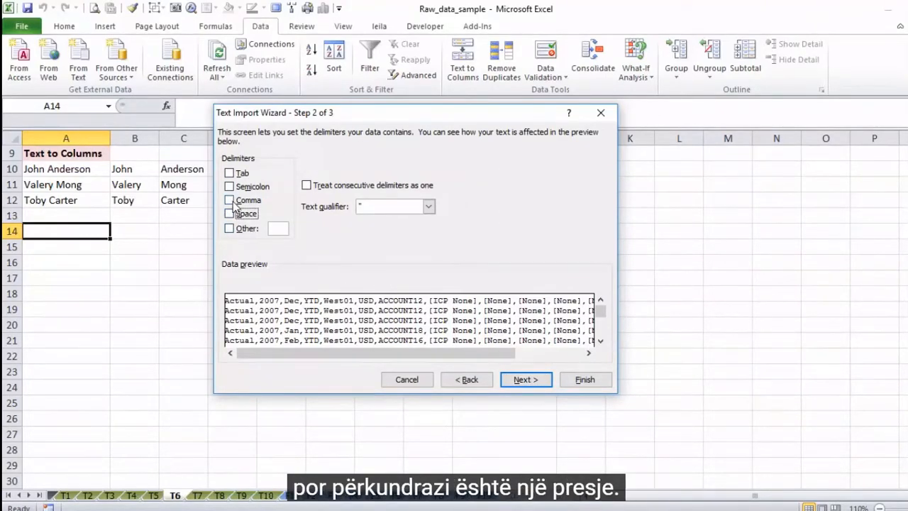
{"action": "left_click", "coordinate": [231, 200]}
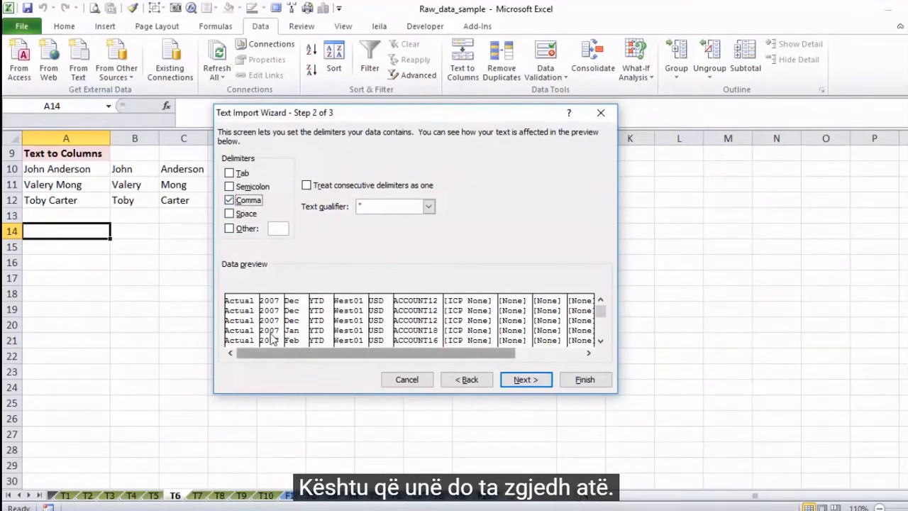
{"action": "left_click", "coordinate": [524, 386]}
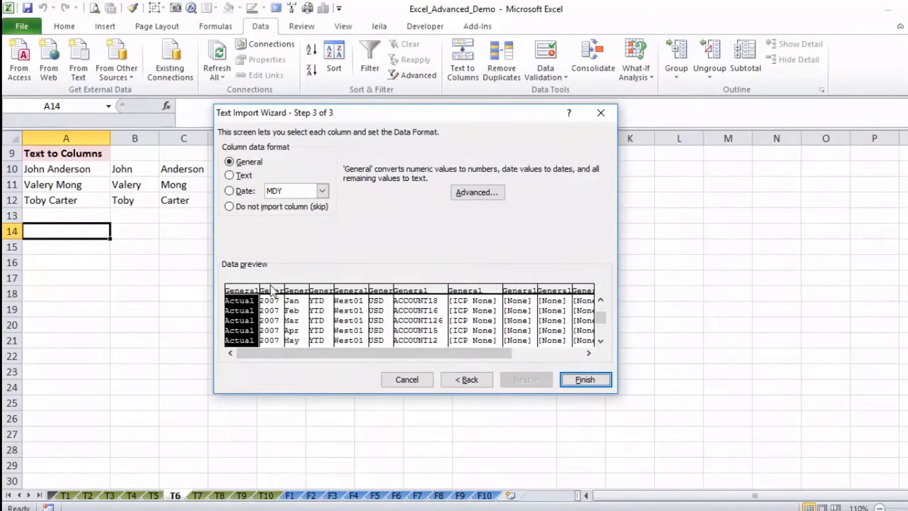
Step: Look through the import preview's year, month, YTD, account and amount columns, leaving their data format as General
{"action": "left_click", "coordinate": [274, 291]}
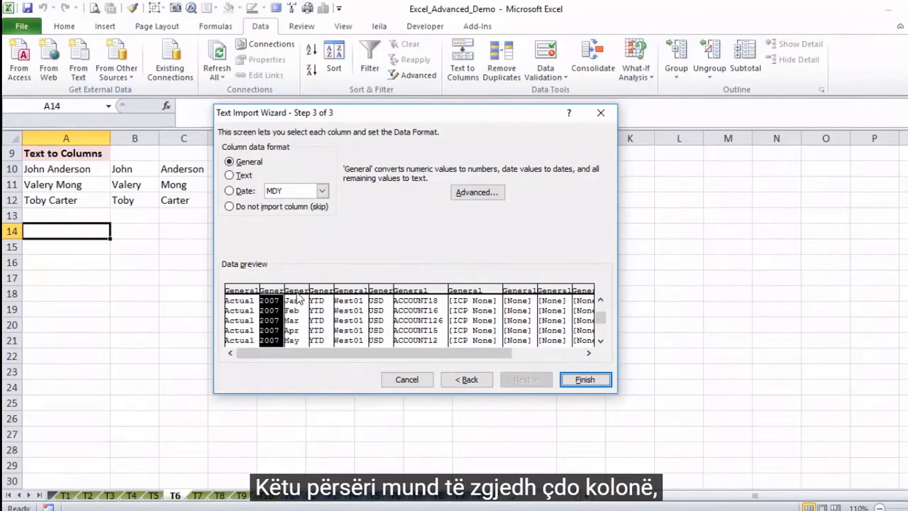
{"action": "left_click", "coordinate": [297, 292]}
{"action": "left_click", "coordinate": [315, 292]}
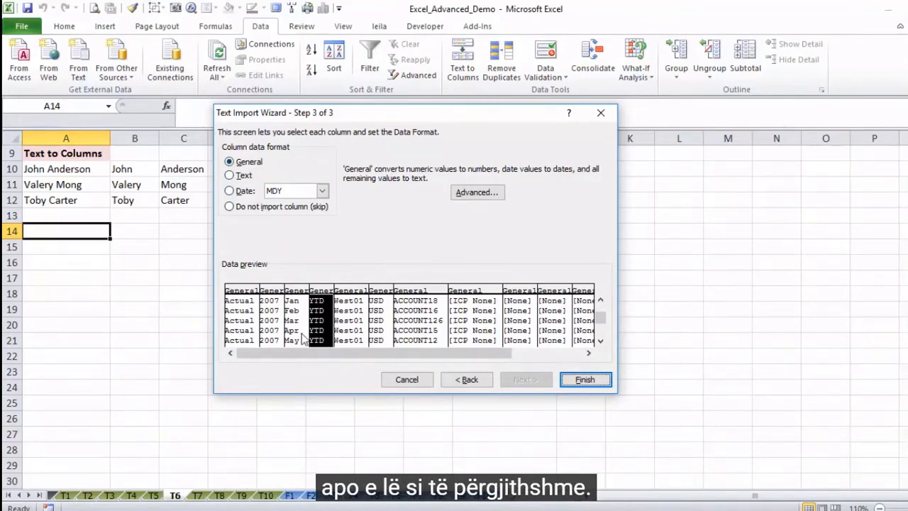
{"action": "left_click_drag", "start_coordinate": [310, 352], "coordinate": [376, 356]}
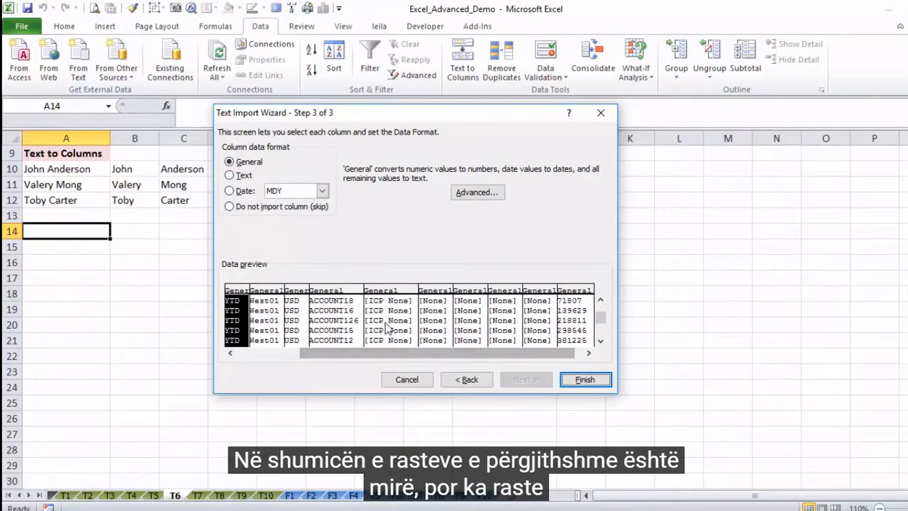
{"action": "left_click", "coordinate": [345, 297]}
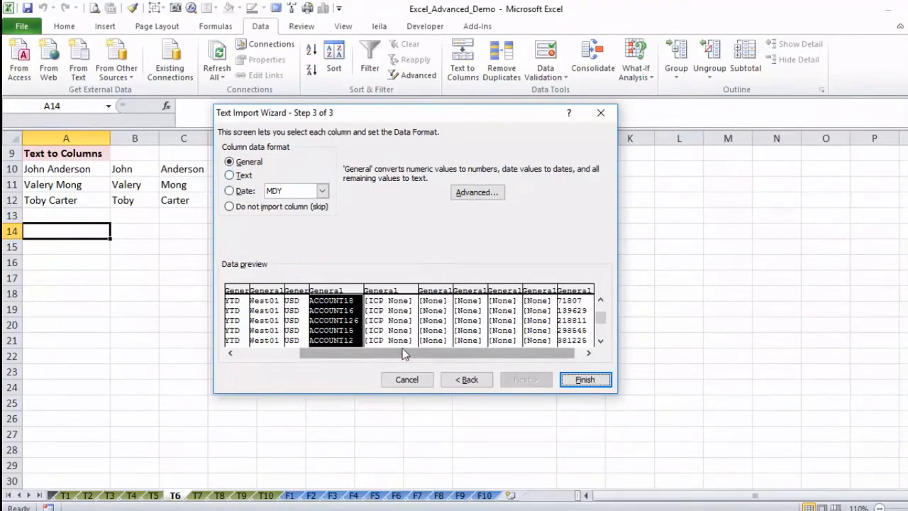
{"action": "left_click_drag", "start_coordinate": [400, 358], "coordinate": [428, 358]}
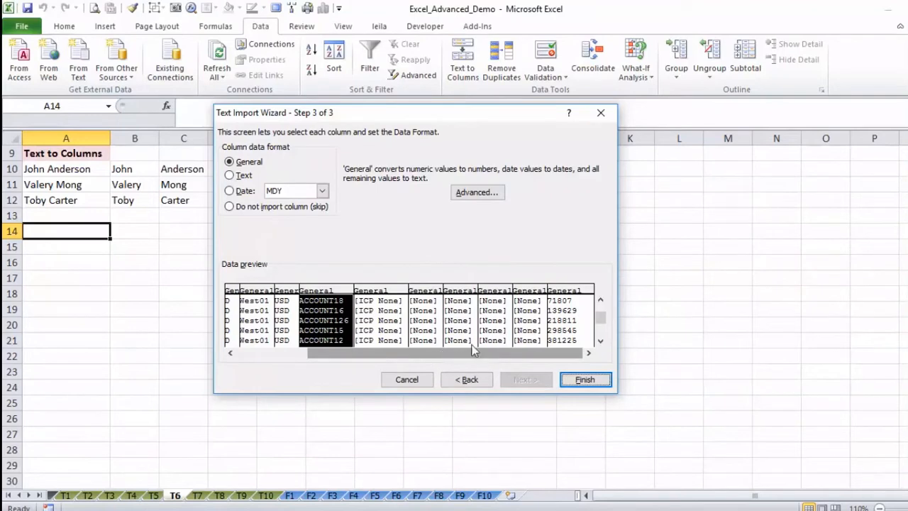
Step: Check the advanced text import settings, keeping the period as decimal separator and the comma as thousands separator
{"action": "left_click", "coordinate": [472, 196]}
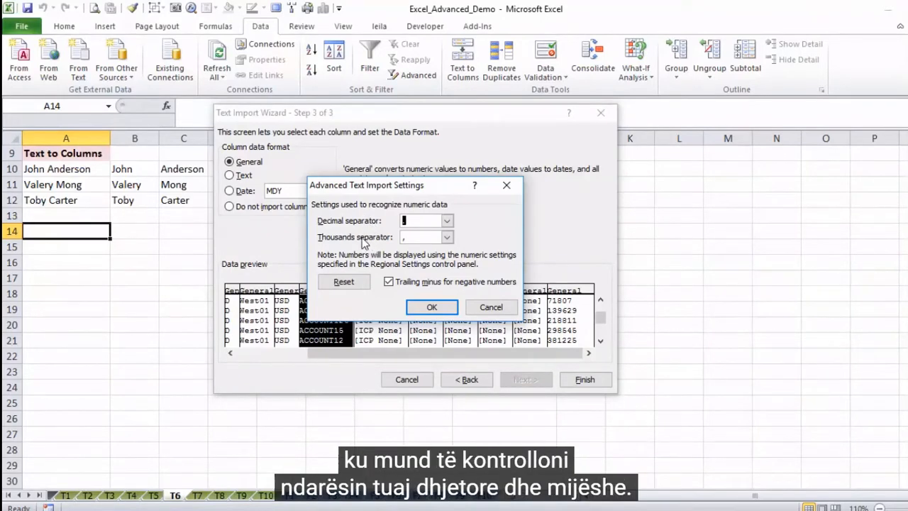
{"action": "left_click", "coordinate": [417, 222]}
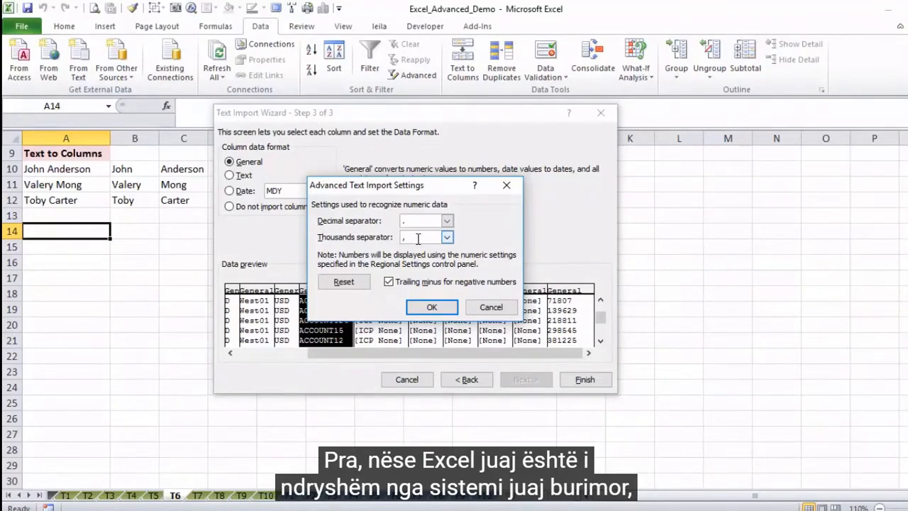
{"action": "left_click", "coordinate": [446, 222]}
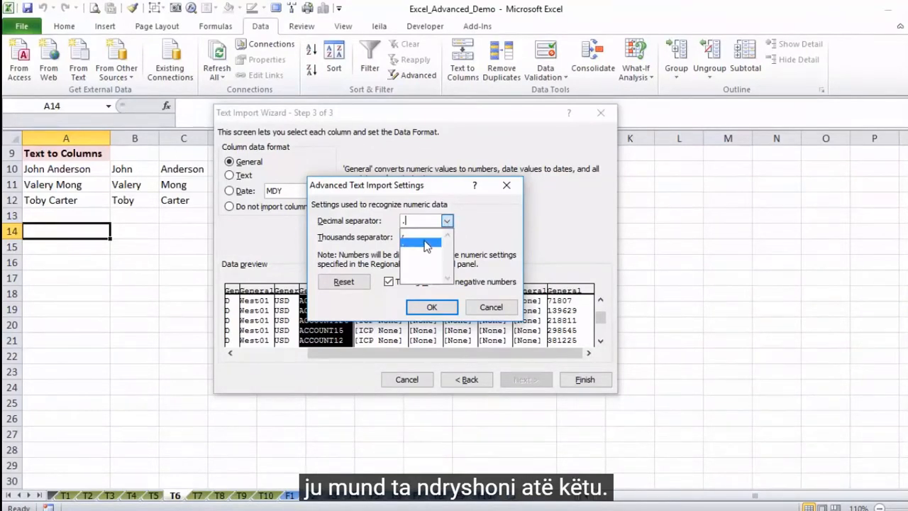
{"action": "left_click", "coordinate": [446, 226]}
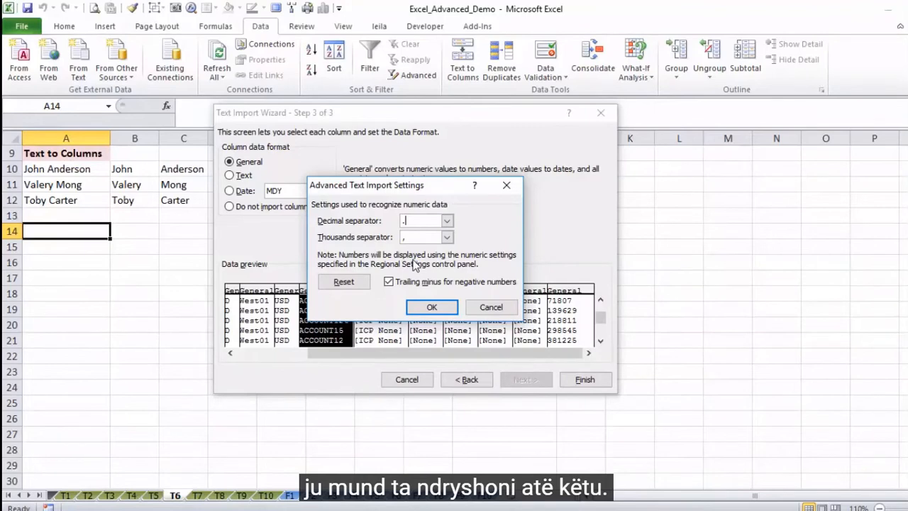
{"action": "left_click", "coordinate": [427, 311]}
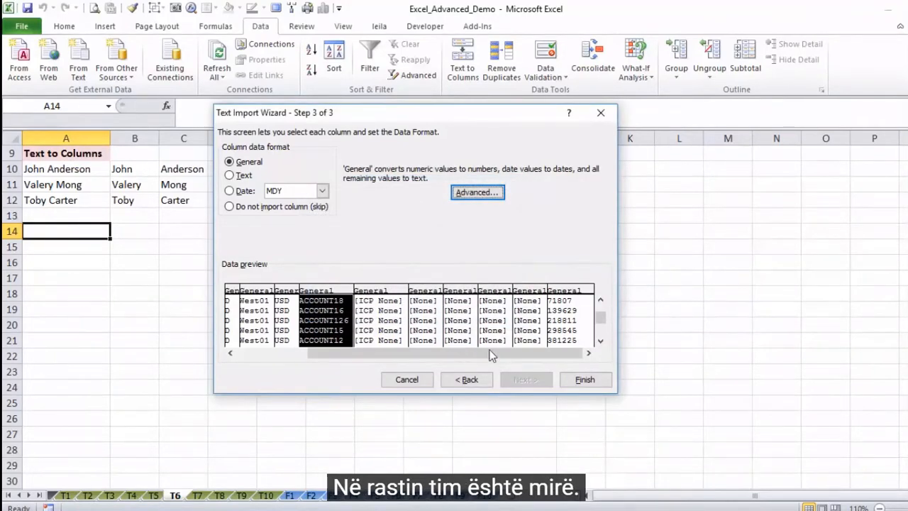
Step: Finish the text import and place the data in a new worksheet
{"action": "left_click", "coordinate": [586, 380]}
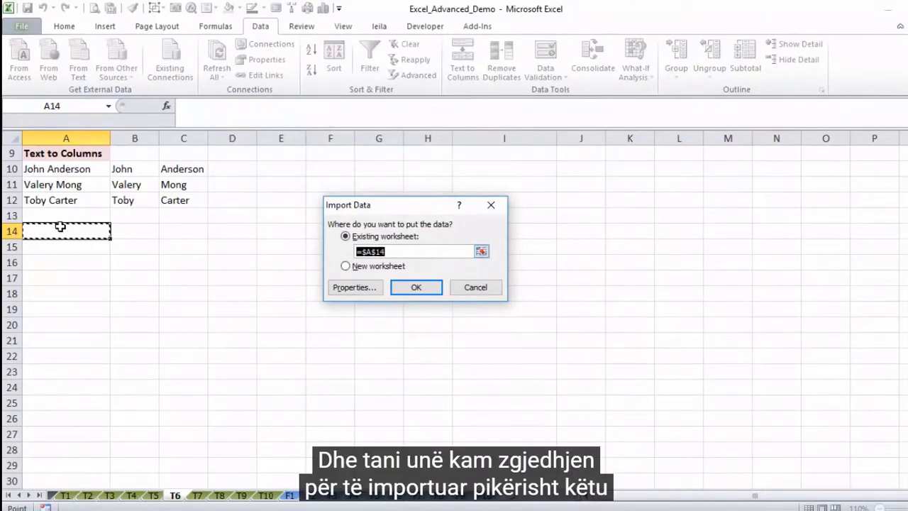
{"action": "left_click", "coordinate": [346, 267]}
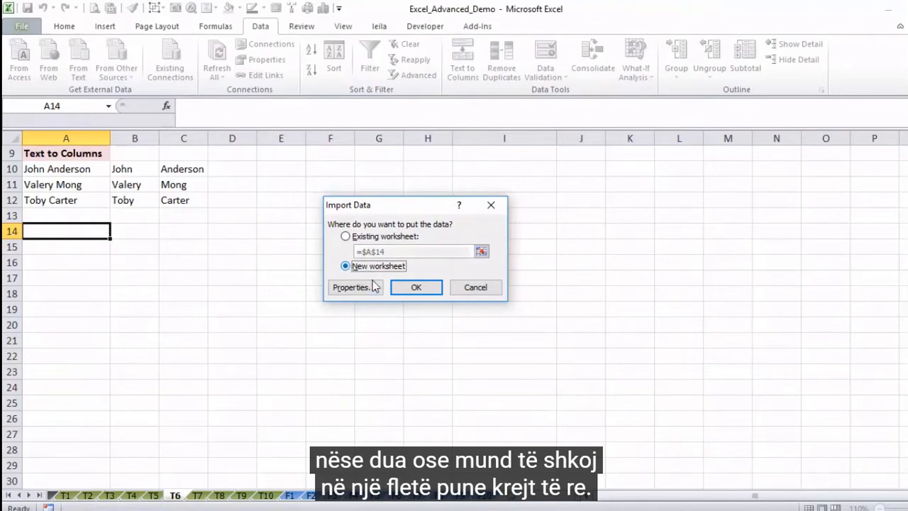
{"action": "left_click", "coordinate": [411, 290]}
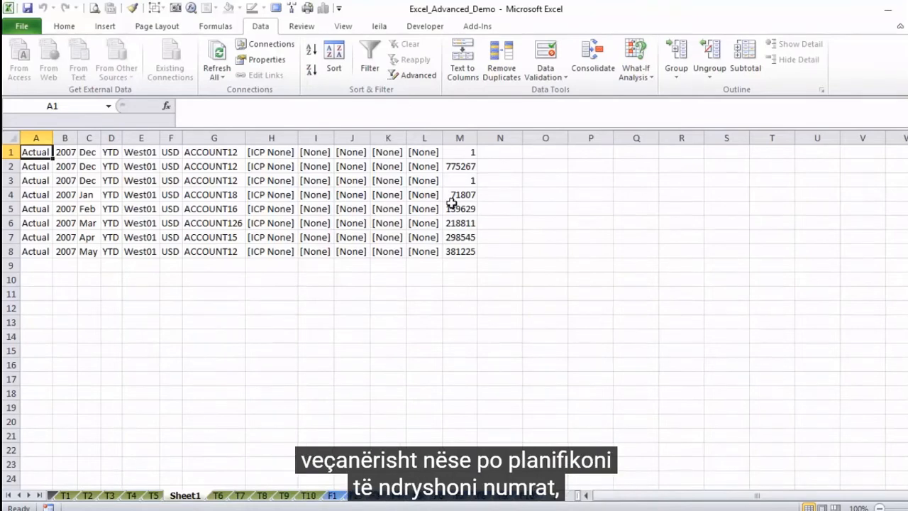
Step: Look through the imported data, examining the categories along row 1, the amounts in column M and the accounts in column G
{"action": "left_click", "coordinate": [460, 180]}
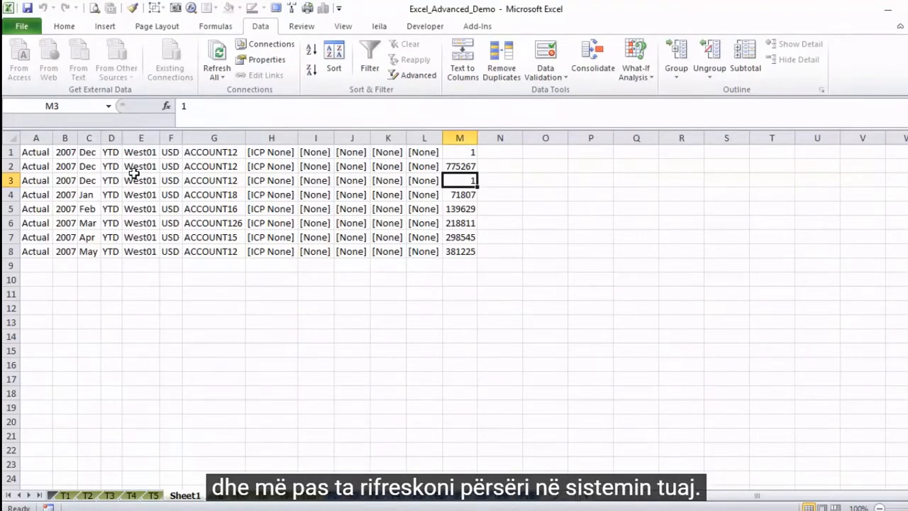
{"action": "left_click", "coordinate": [43, 154]}
{"action": "key", "text": "Right"}
{"action": "key", "text": "Right"}
{"action": "key", "text": "Right"}
{"action": "key", "text": "Right"}
{"action": "key", "text": "Right"}
{"action": "key", "text": "Right"}
{"action": "key", "text": "Right"}
{"action": "key", "text": "Right"}
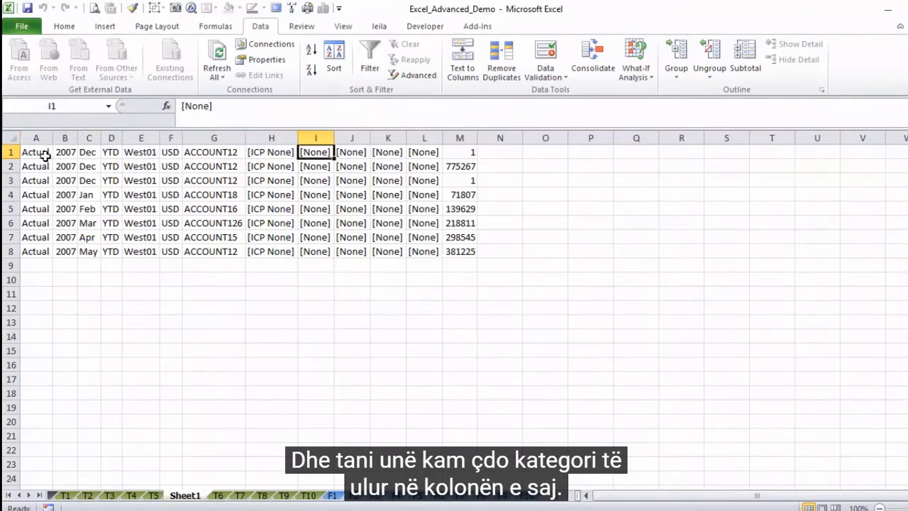
{"action": "key", "text": "Right"}
{"action": "key", "text": "Right"}
{"action": "key", "text": "Right"}
{"action": "key", "text": "Right"}
{"action": "key", "text": "Down"}
{"action": "key", "text": "Down"}
{"action": "key", "text": "Down"}
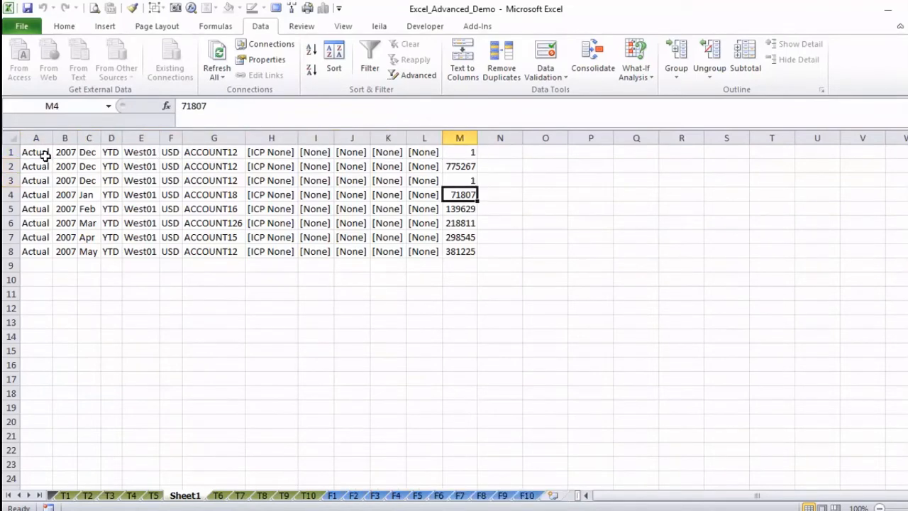
{"action": "key", "text": "Down"}
{"action": "key", "text": "Down"}
{"action": "key", "text": "Down"}
{"action": "key", "text": "Down"}
{"action": "key", "text": "Down"}
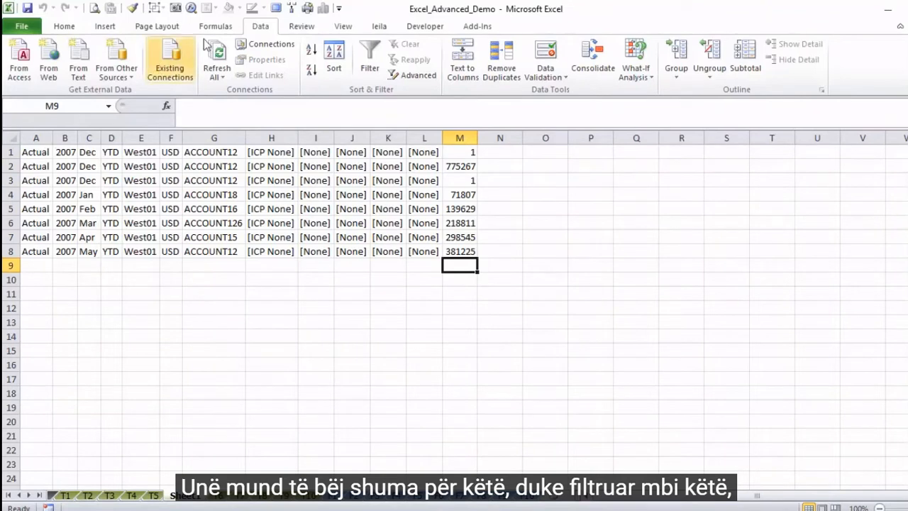
{"action": "left_click", "coordinate": [417, 192]}
{"action": "left_click", "coordinate": [190, 192]}
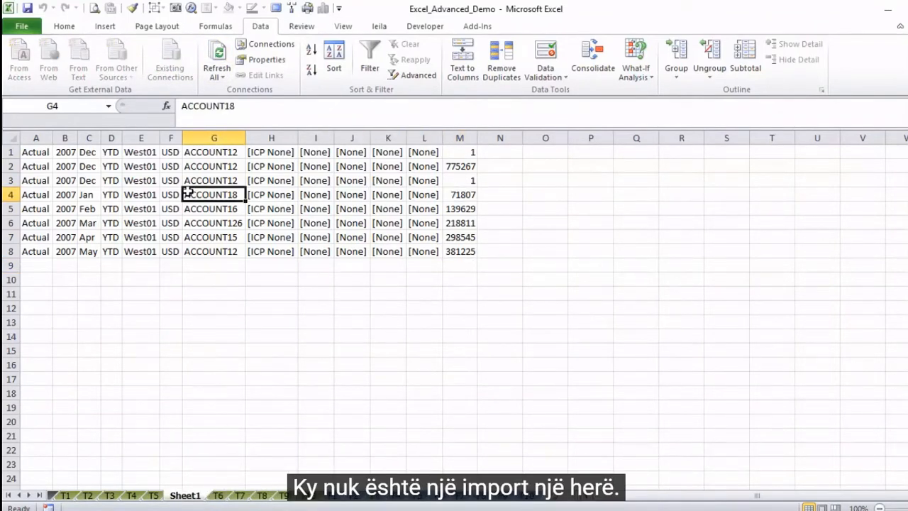
Step: Review the workbook's data connections, including the sample_raw_data entry, and locate the refresh command
{"action": "left_click", "coordinate": [263, 45]}
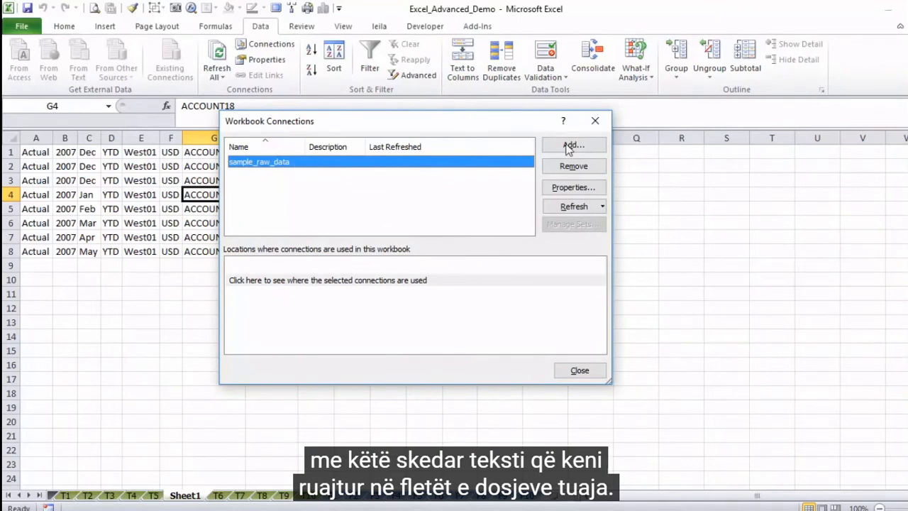
{"action": "left_click", "coordinate": [595, 121]}
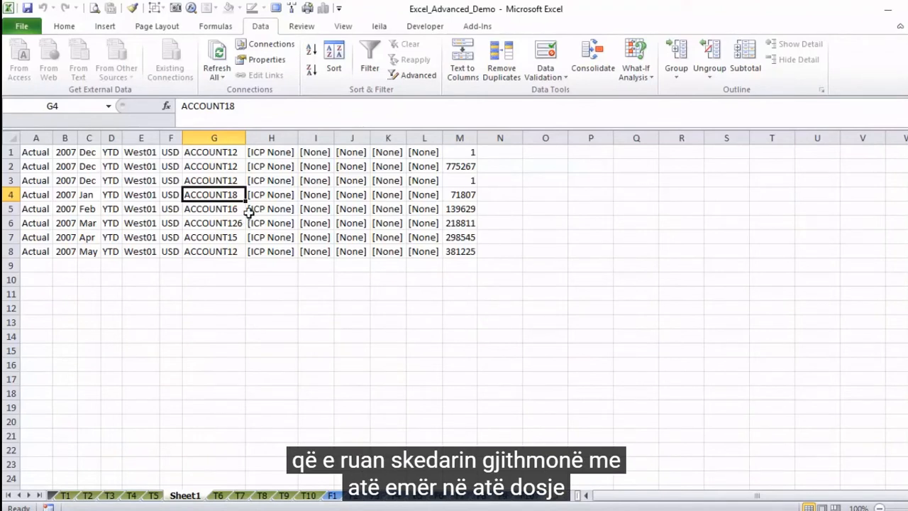
{"action": "left_click", "coordinate": [218, 58]}
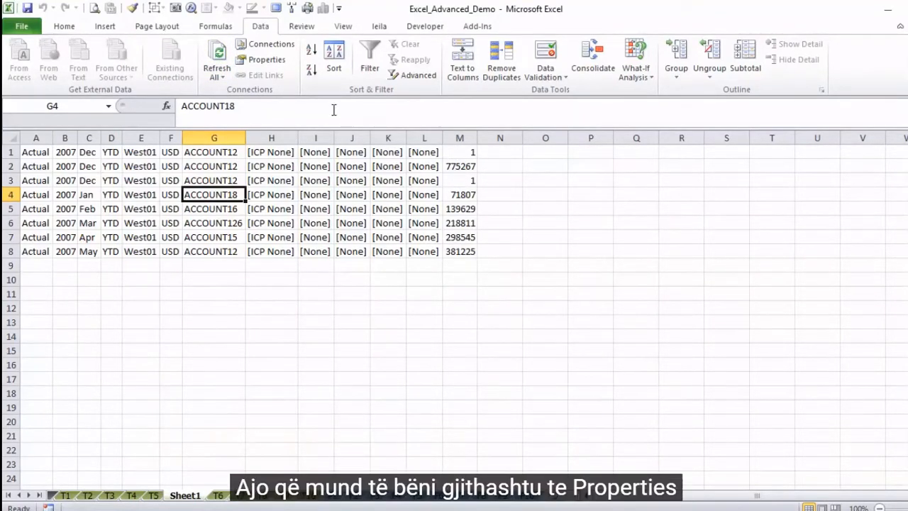
Step: Try the 60-minute refresh and refresh-on-opening options in the external data range properties, switching both back off
{"action": "left_click", "coordinate": [262, 61]}
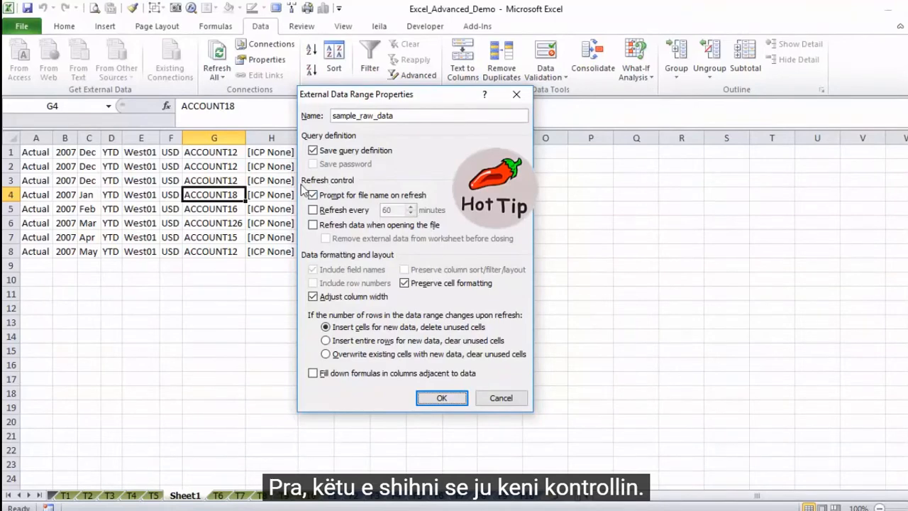
{"action": "left_click", "coordinate": [333, 210]}
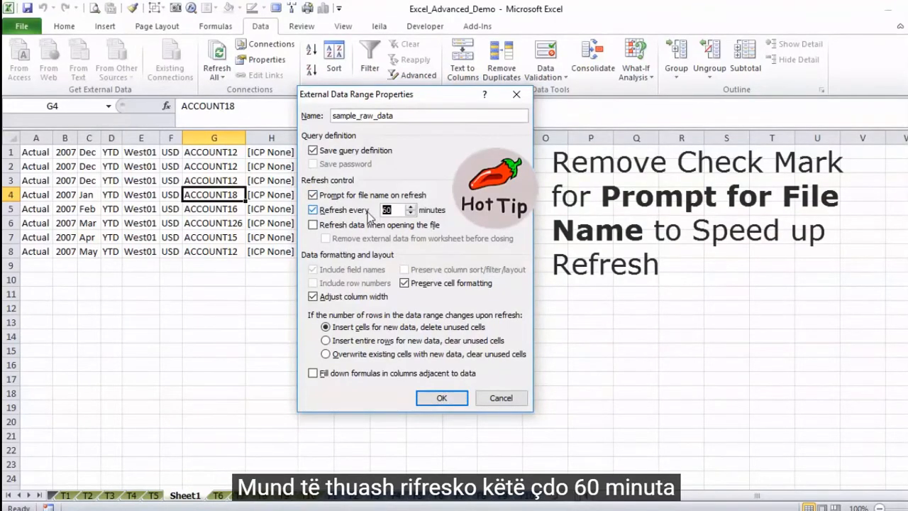
{"action": "left_click", "coordinate": [313, 211]}
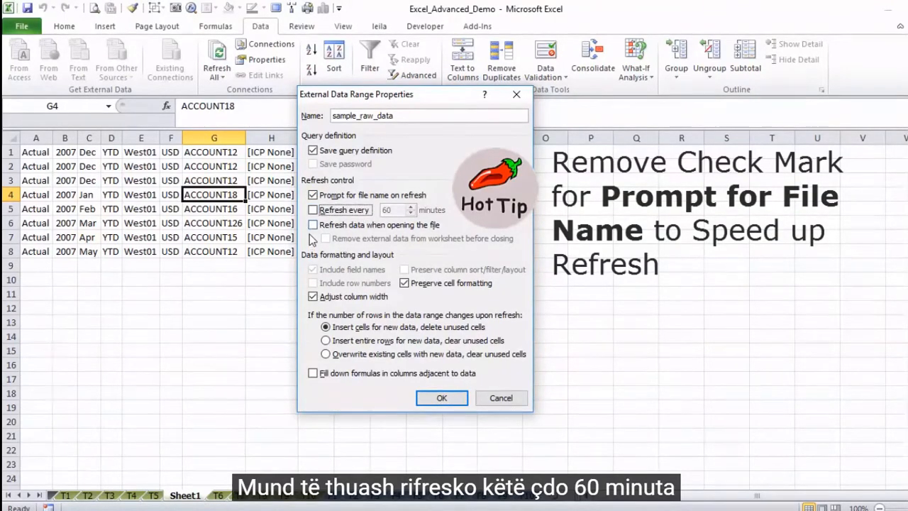
{"action": "left_click", "coordinate": [313, 226]}
{"action": "left_click", "coordinate": [314, 225]}
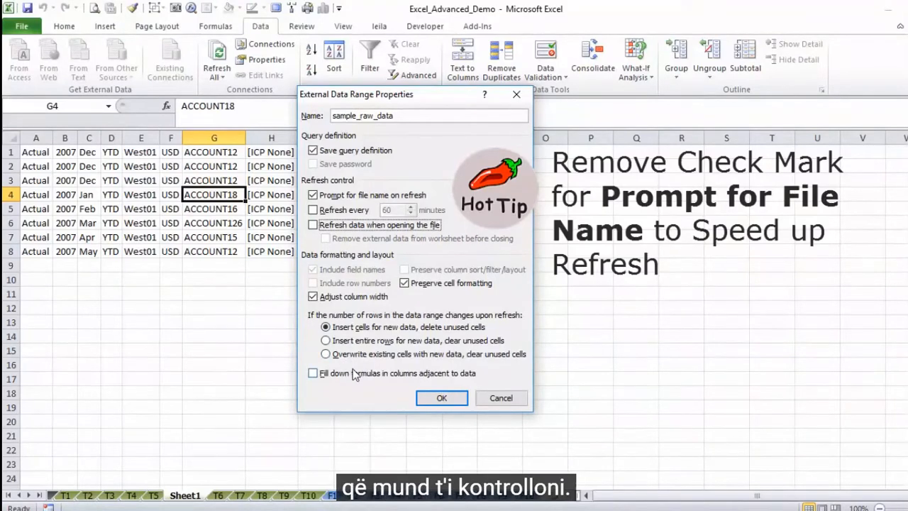
{"action": "left_click", "coordinate": [434, 400]}
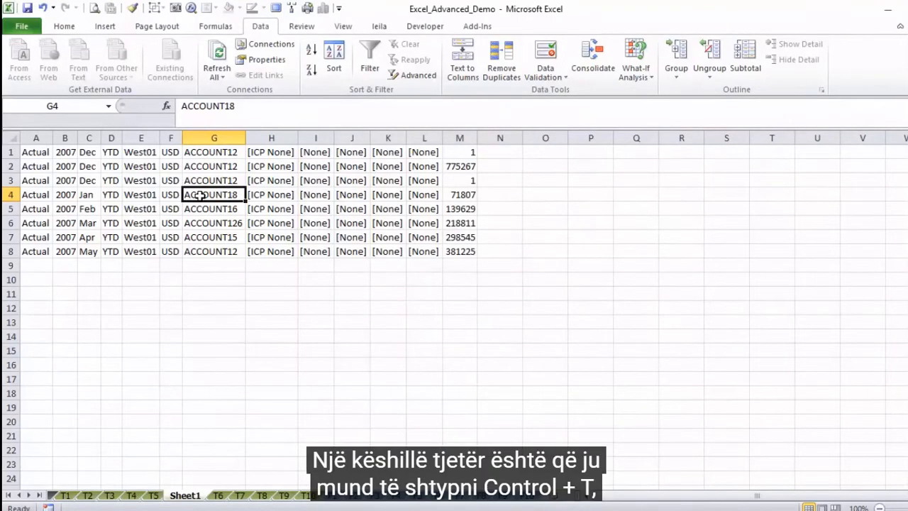
Step: Convert the imported data in $A$1:$M$8 into a table, specifying that it has no headers
{"action": "key", "text": "ctrl+t"}
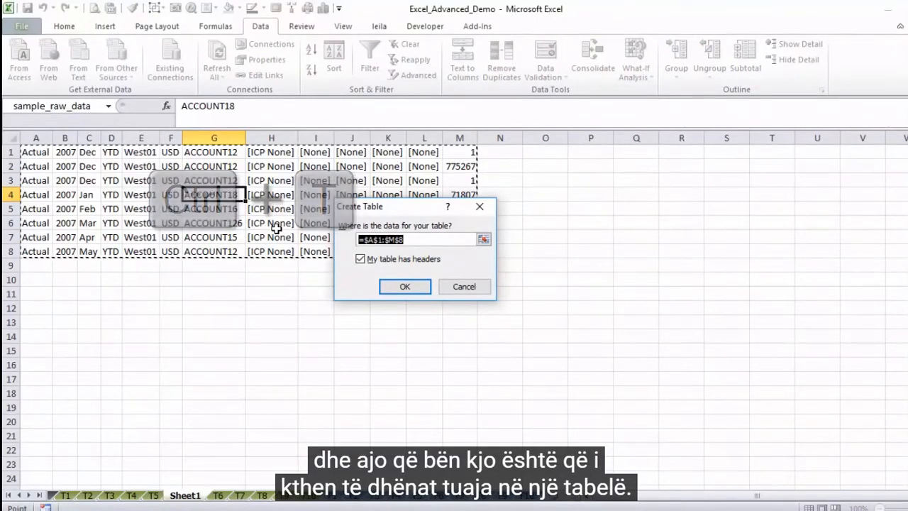
{"action": "left_click", "coordinate": [360, 259]}
{"action": "left_click", "coordinate": [398, 288]}
{"action": "left_click", "coordinate": [460, 292]}
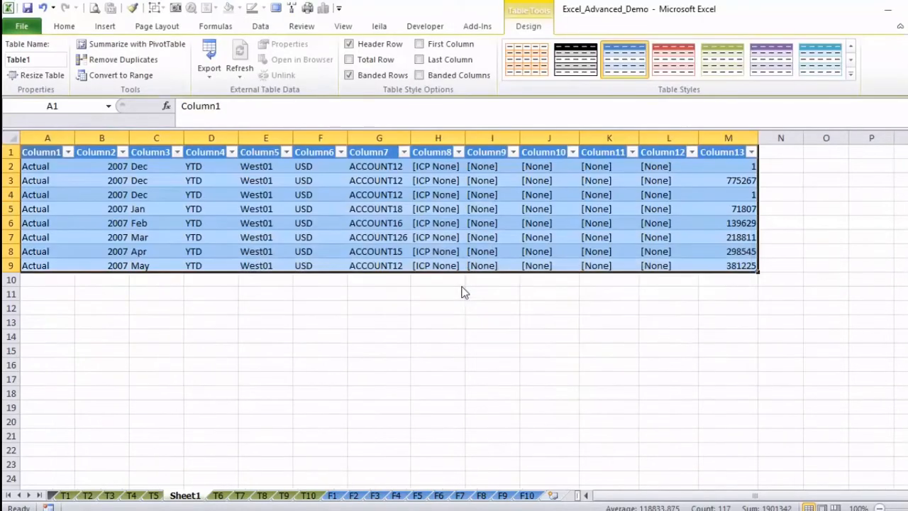
Step: Examine the new table's header row, its Column13 amounts and the filter options for Column7
{"action": "left_click", "coordinate": [63, 181]}
{"action": "key", "text": "Up"}
{"action": "key", "text": "Up"}
{"action": "key", "text": "Right"}
{"action": "key", "text": "Right"}
{"action": "key", "text": "Right"}
{"action": "key", "text": "Right"}
{"action": "key", "text": "Right"}
{"action": "key", "text": "Right"}
{"action": "key", "text": "Right"}
{"action": "key", "text": "Right"}
{"action": "key", "text": "Right"}
{"action": "key", "text": "Right"}
{"action": "key", "text": "Right"}
{"action": "key", "text": "Right"}
{"action": "key", "text": "Down"}
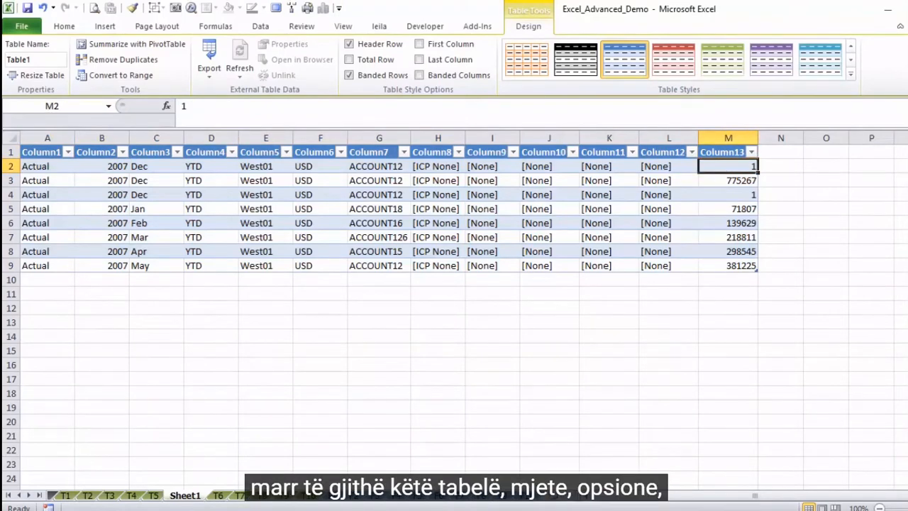
{"action": "key", "text": "Down"}
{"action": "key", "text": "Down"}
{"action": "key", "text": "Left"}
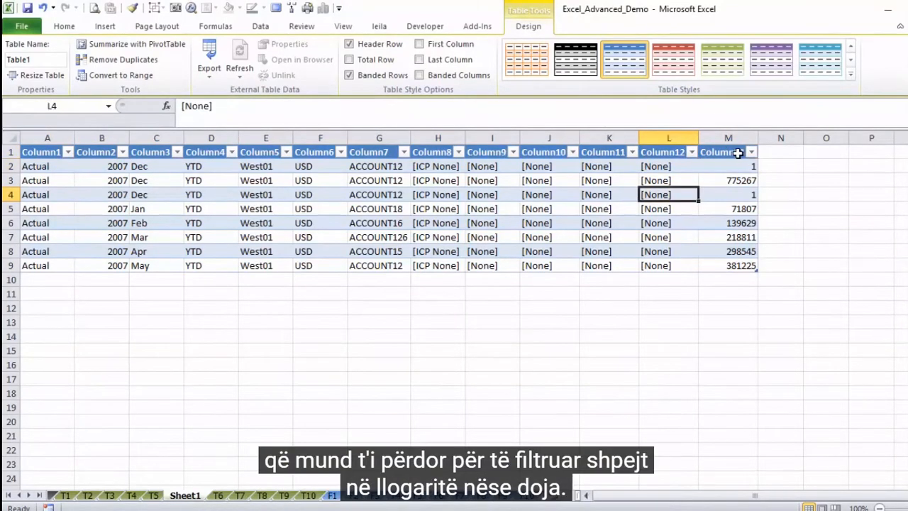
{"action": "left_click", "coordinate": [403, 152]}
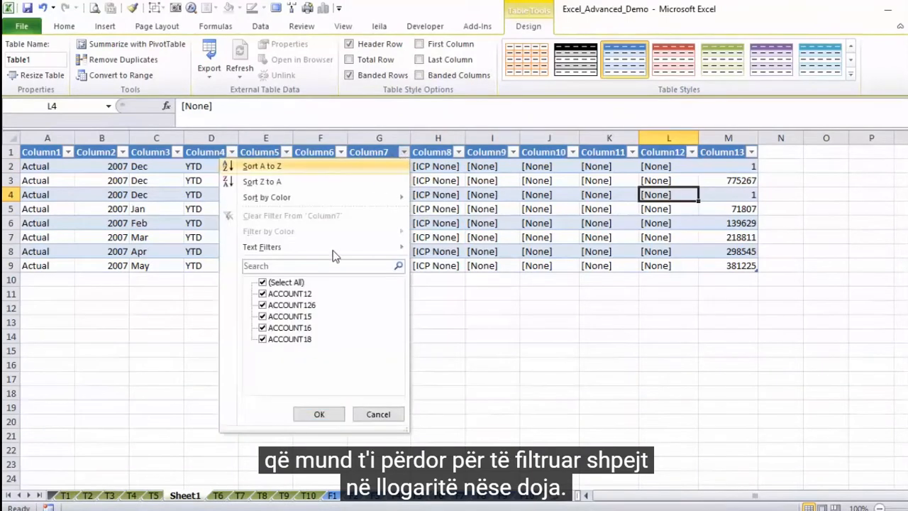
{"action": "left_click", "coordinate": [378, 414]}
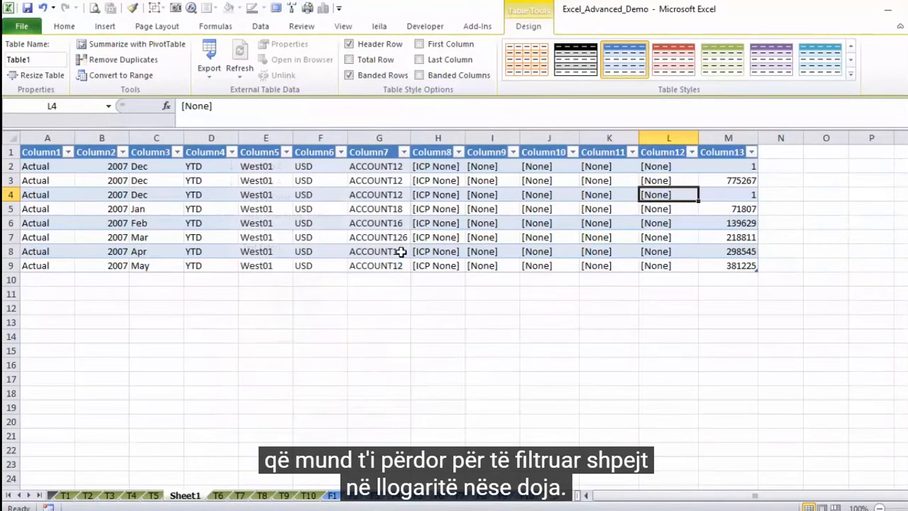
Step: Add a total row to the table, filter Column7 to ACCOUNT15 and ACCOUNT16, and check the Column13 total
{"action": "left_click", "coordinate": [350, 61]}
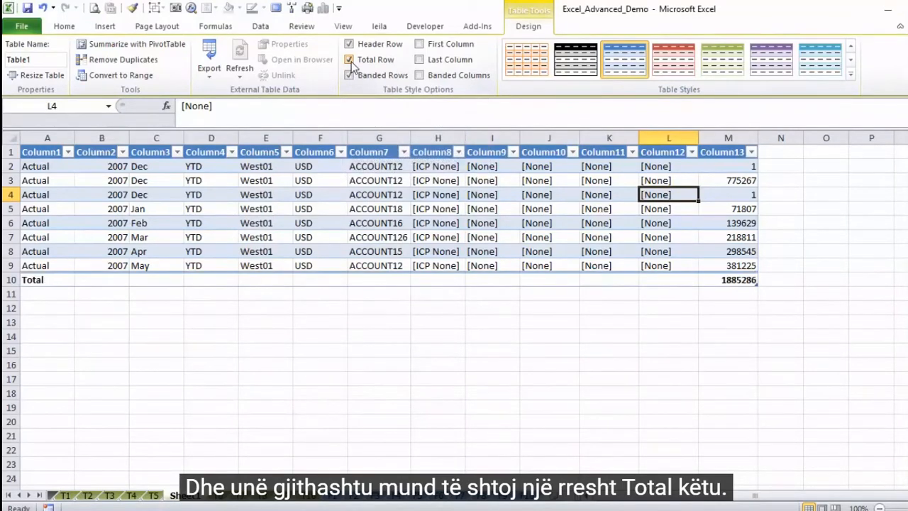
{"action": "left_click", "coordinate": [403, 152]}
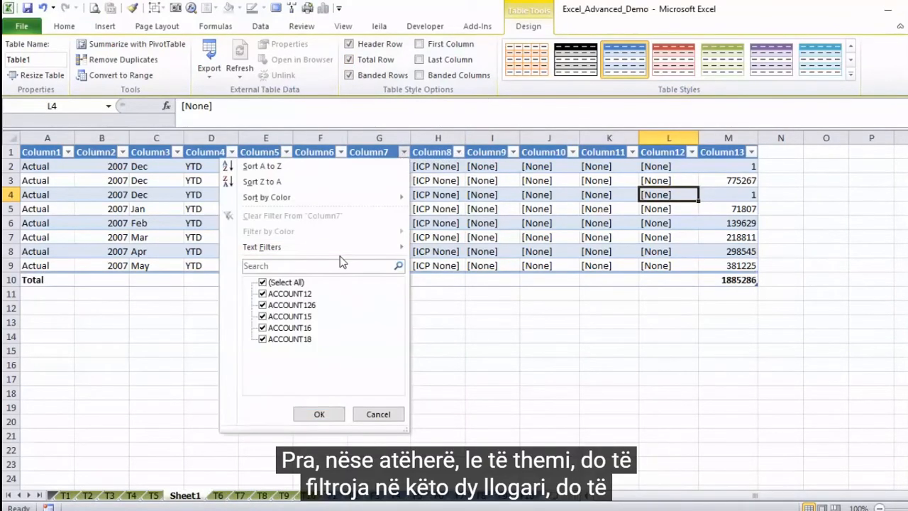
{"action": "left_click", "coordinate": [262, 281]}
{"action": "left_click", "coordinate": [263, 316]}
{"action": "left_click", "coordinate": [261, 328]}
{"action": "left_click", "coordinate": [261, 329]}
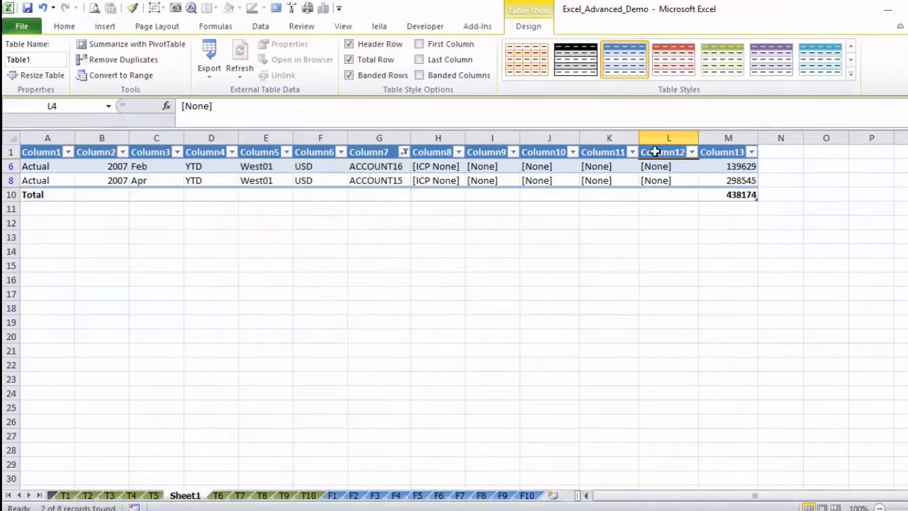
{"action": "left_click", "coordinate": [716, 194]}
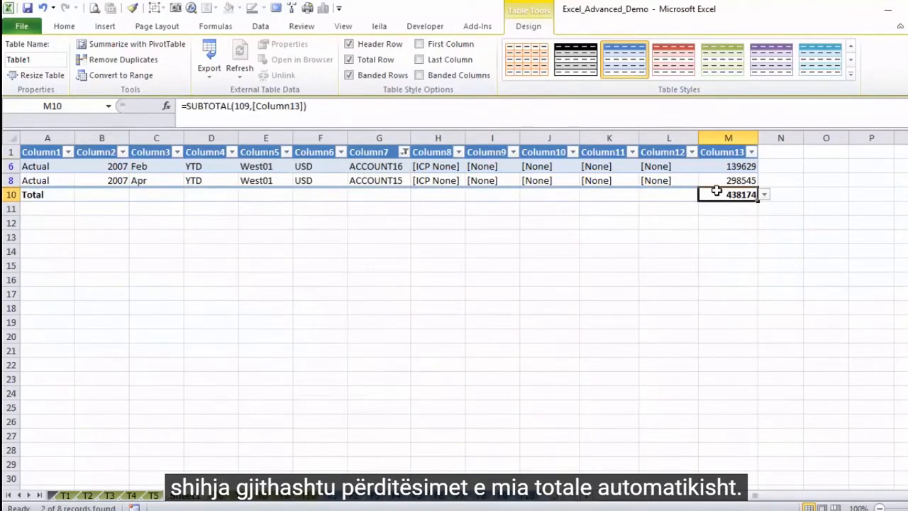
Step: Convert the filtered table back to a normal range
{"action": "left_click", "coordinate": [383, 179]}
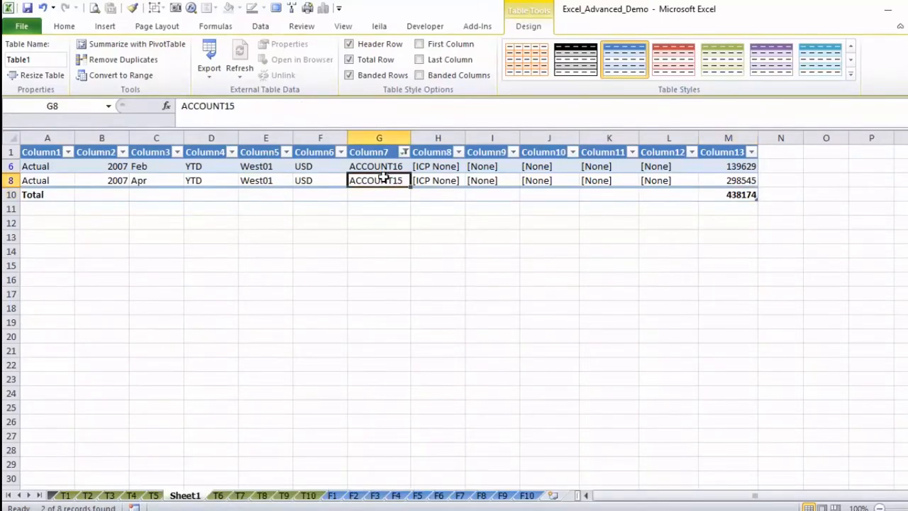
{"action": "left_click", "coordinate": [125, 76]}
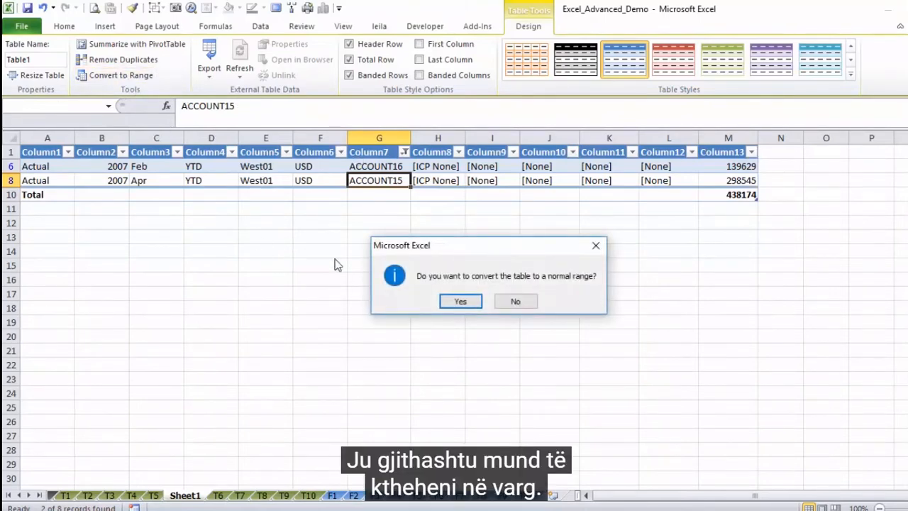
{"action": "left_click", "coordinate": [457, 302]}
{"action": "left_click", "coordinate": [498, 225]}
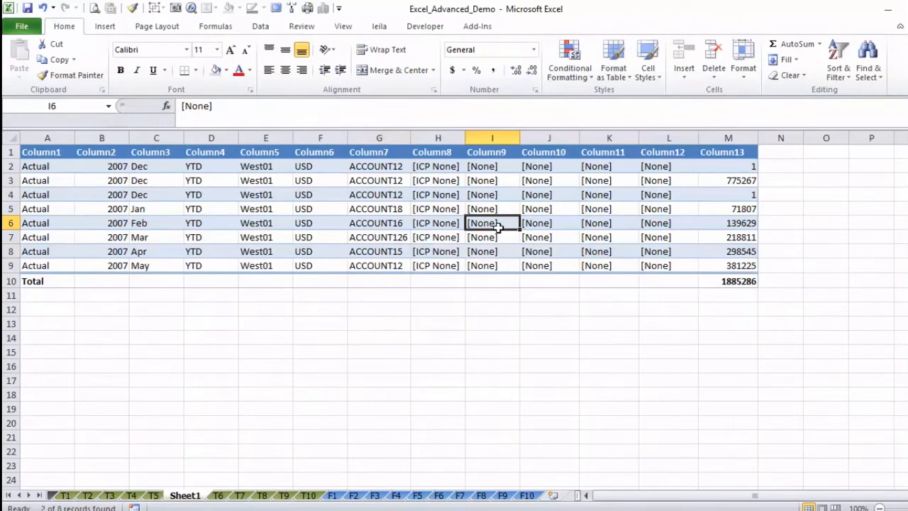
Step: Delete the total row (row 10) and the Column1 to Column13 header row (row 1) from Sheet1
{"action": "left_click", "coordinate": [7, 281]}
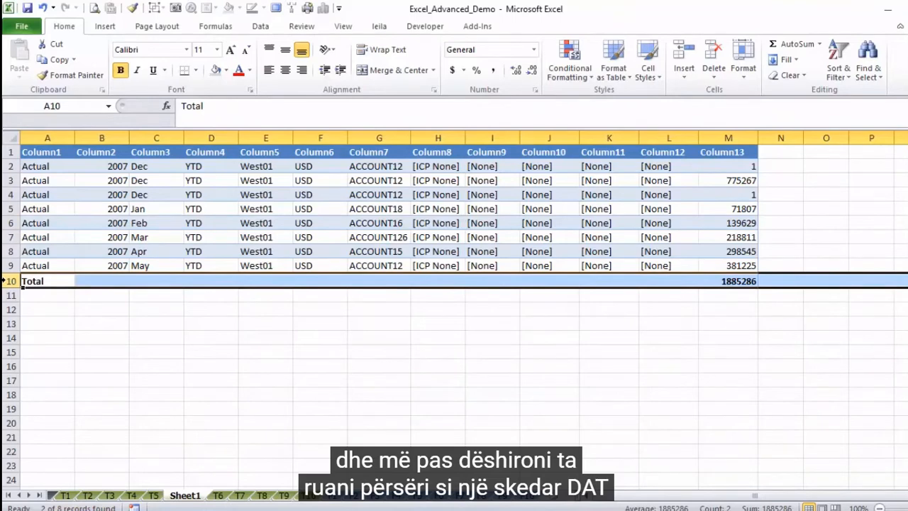
{"action": "right_click", "coordinate": [7, 281]}
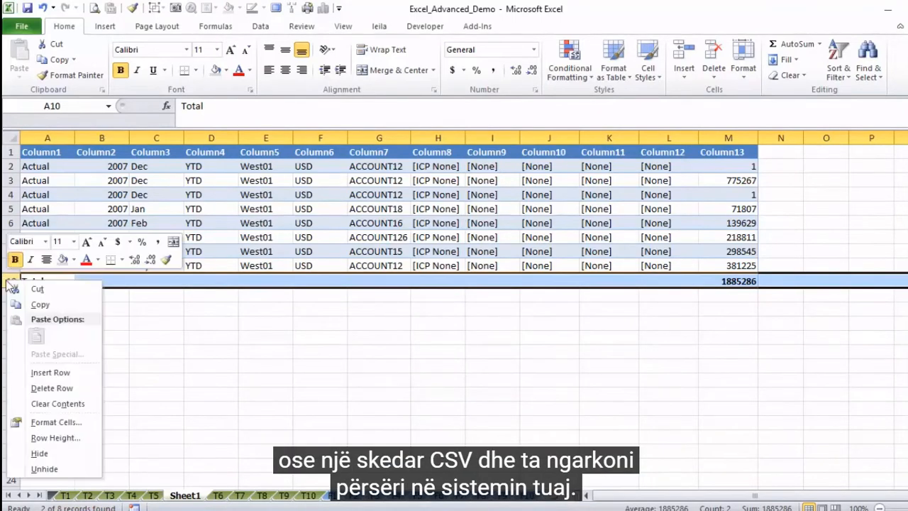
{"action": "left_click", "coordinate": [56, 388]}
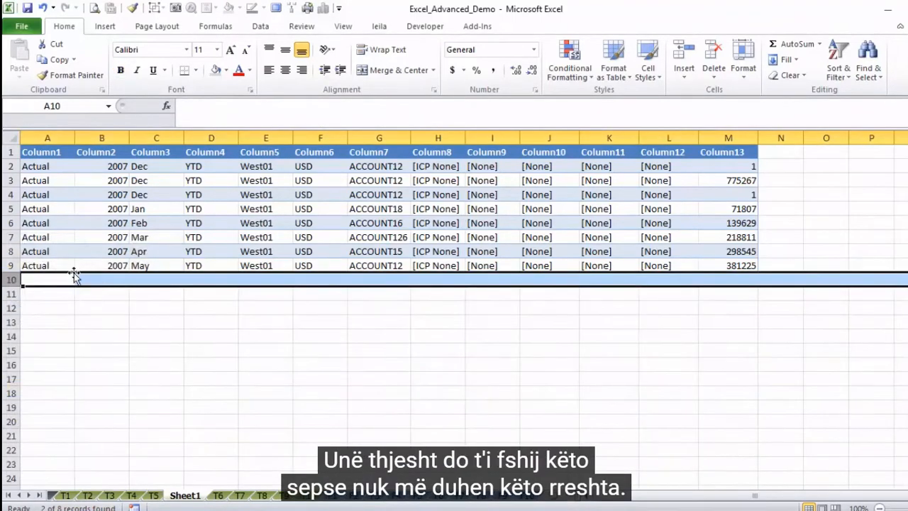
{"action": "left_click", "coordinate": [9, 152]}
{"action": "right_click", "coordinate": [9, 151]}
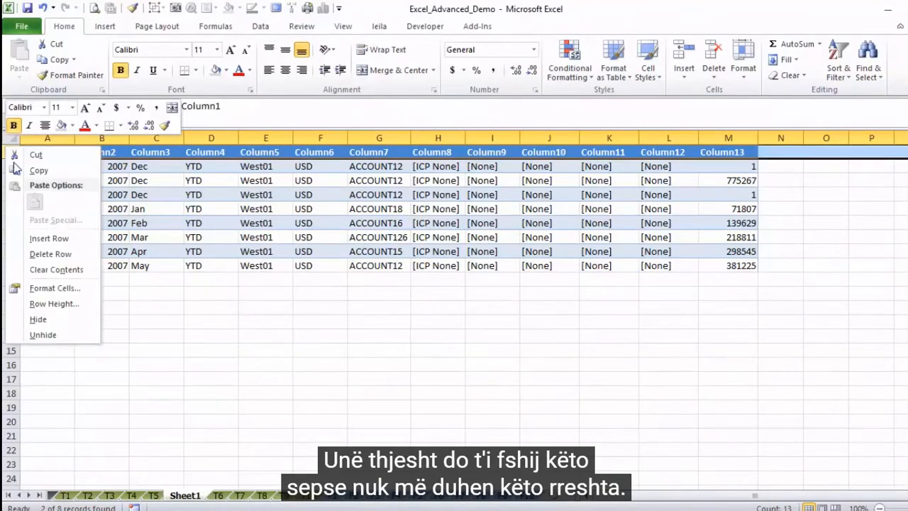
{"action": "left_click", "coordinate": [49, 254]}
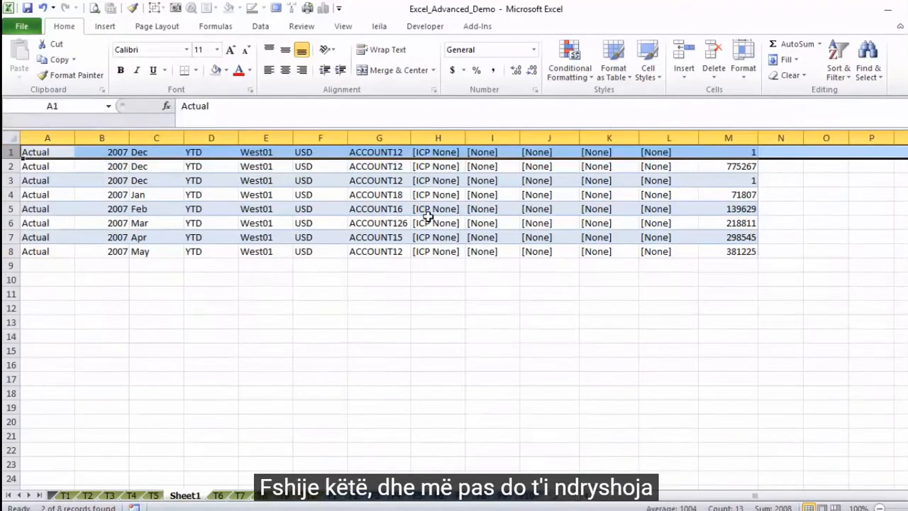
Step: Change the amount in cell M3 to 400 and the amount in cell M1 to 600
{"action": "left_click", "coordinate": [722, 180]}
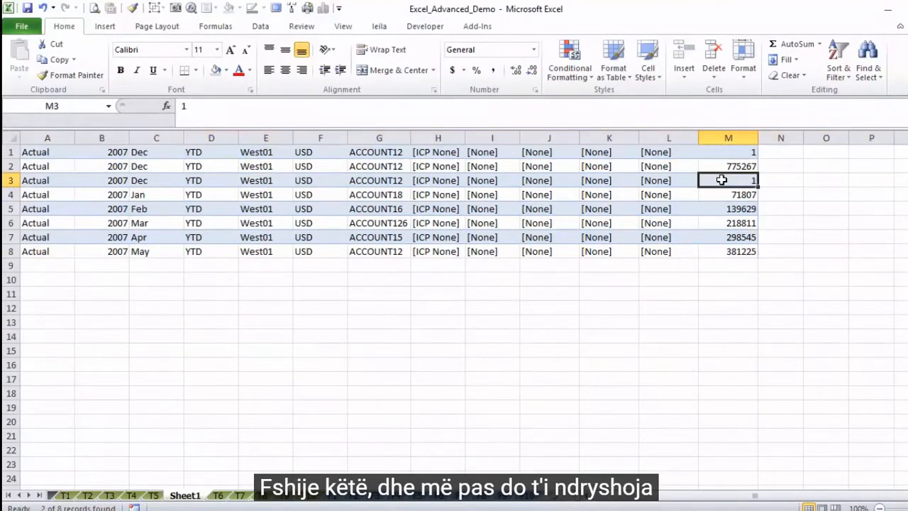
{"action": "type", "text": "400"}
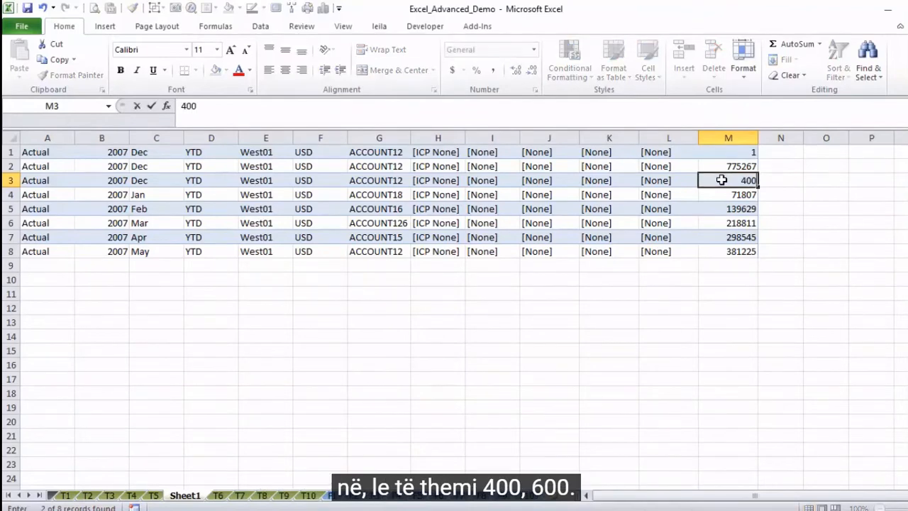
{"action": "key", "text": "Up"}
{"action": "key", "text": "Up"}
{"action": "type", "text": "600"}
{"action": "key", "text": "ctrl+Return"}
{"action": "left_click", "coordinate": [161, 166]}
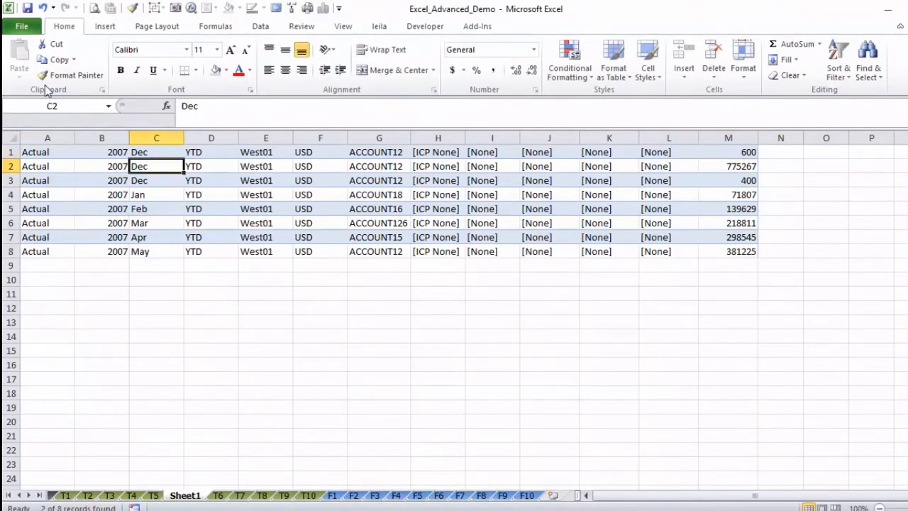
Step: Save only the active sheet to the Desktop as a CSV (Comma delimited) file named Raw_data_sample, keeping the CSV format
{"action": "left_click", "coordinate": [22, 27]}
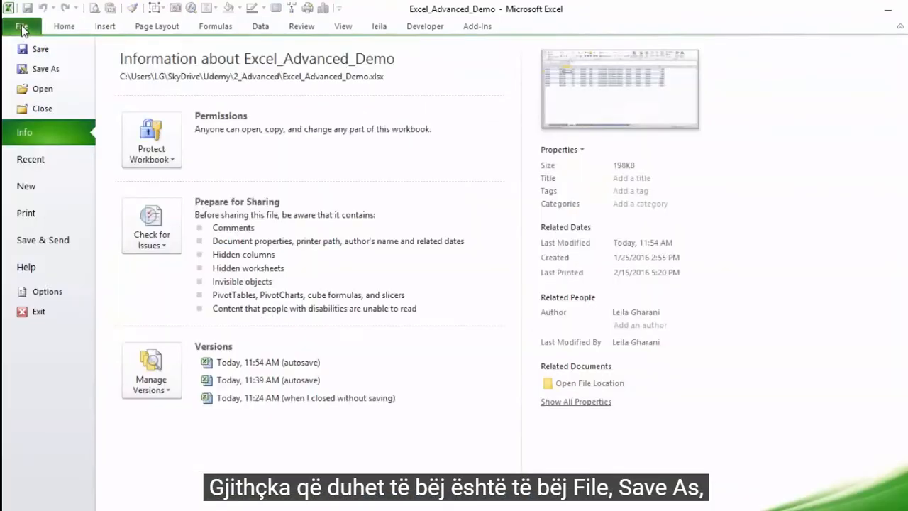
{"action": "left_click", "coordinate": [42, 69]}
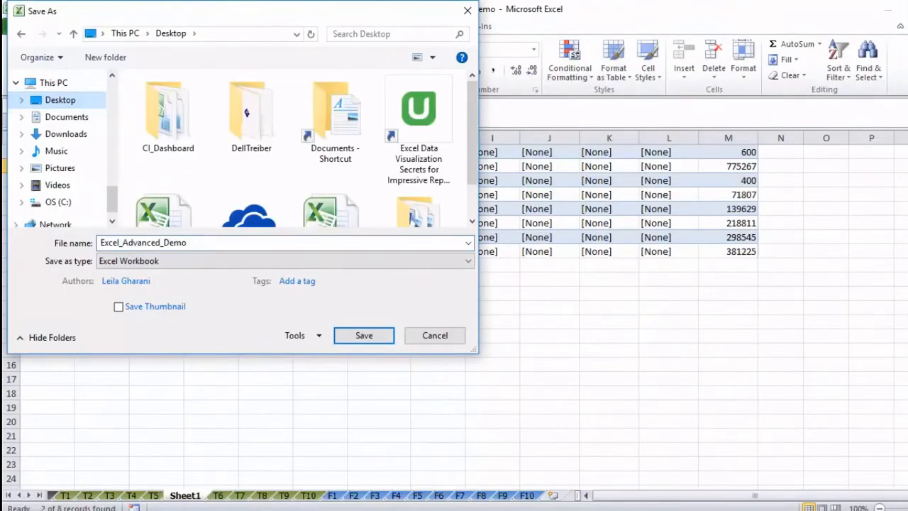
{"action": "left_click", "coordinate": [170, 260]}
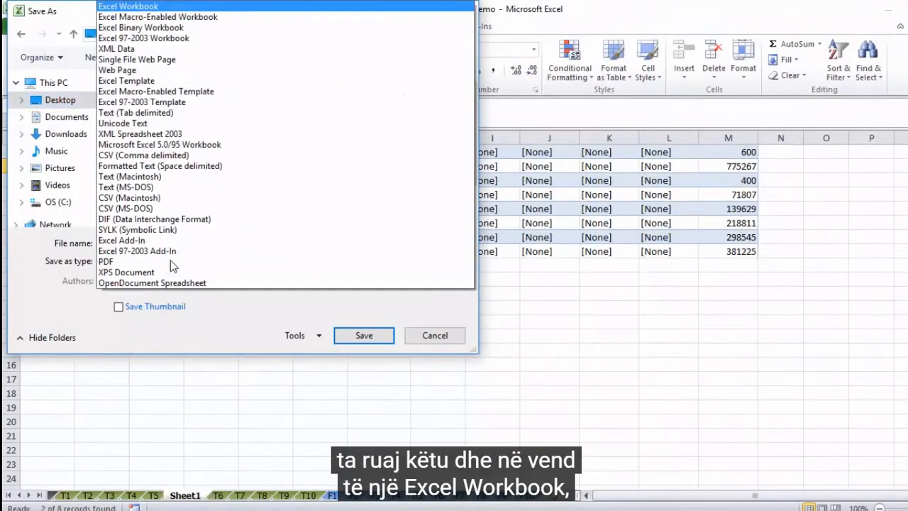
{"action": "left_click", "coordinate": [188, 155]}
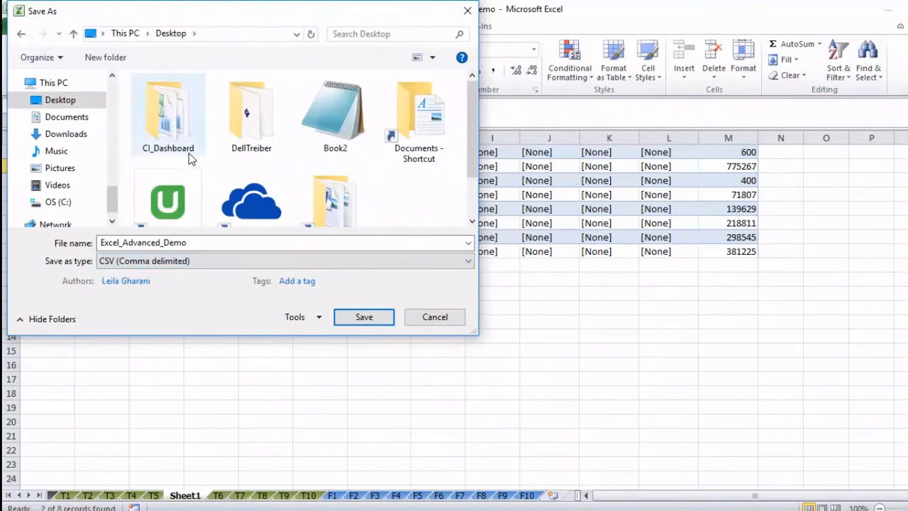
{"action": "double_click", "coordinate": [203, 243]}
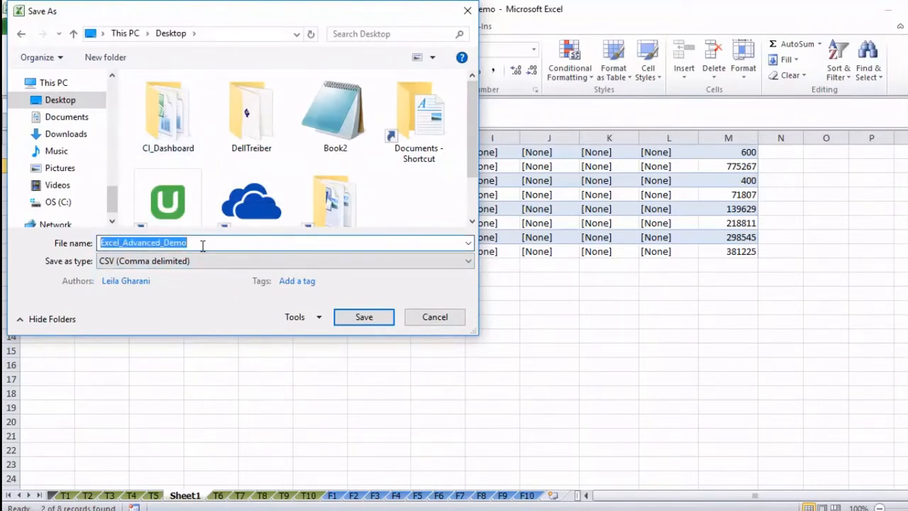
{"action": "type", "text": "Raw_data"}
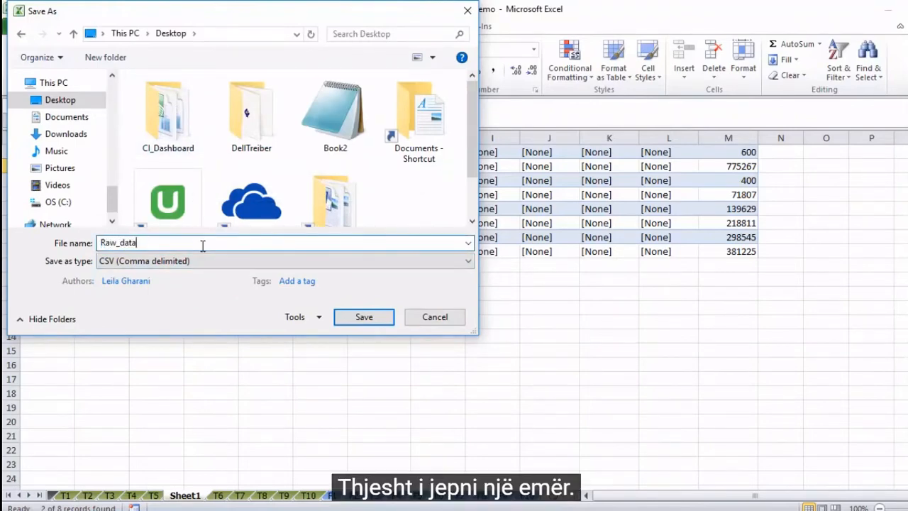
{"action": "type", "text": "_sample"}
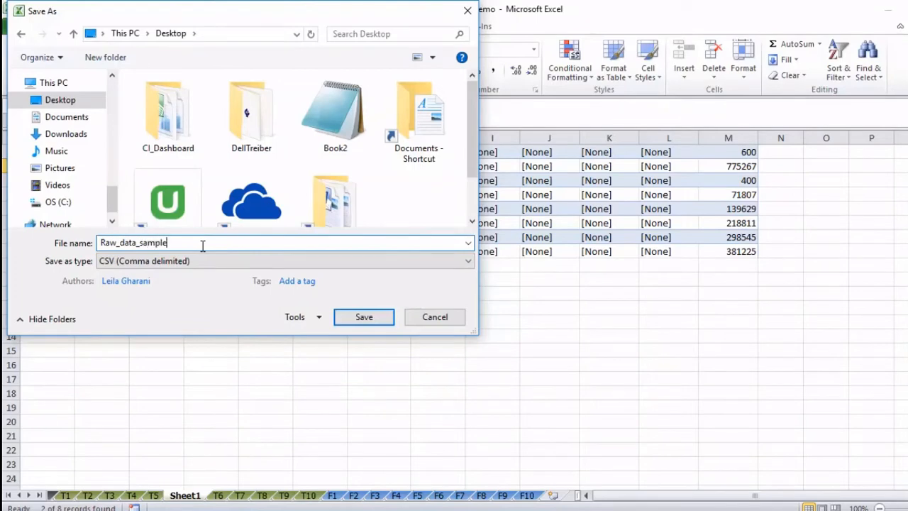
{"action": "key", "text": "Return"}
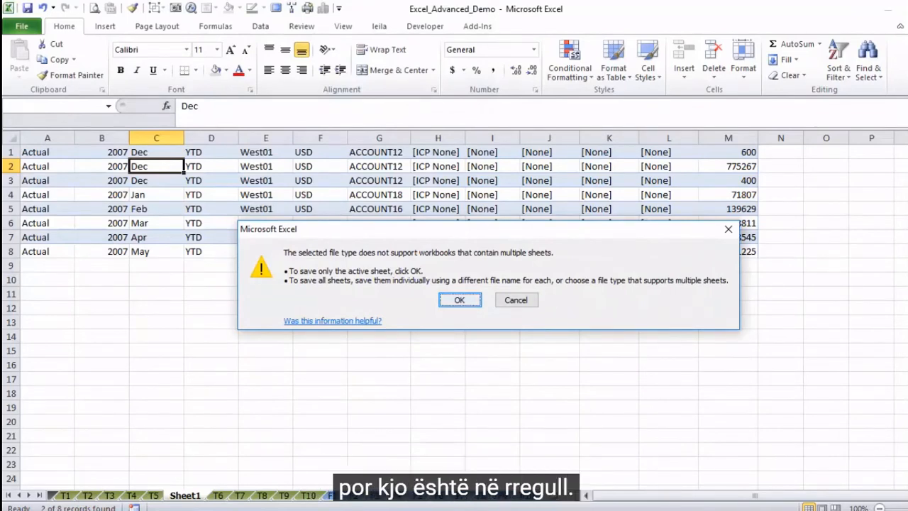
{"action": "left_click", "coordinate": [458, 301]}
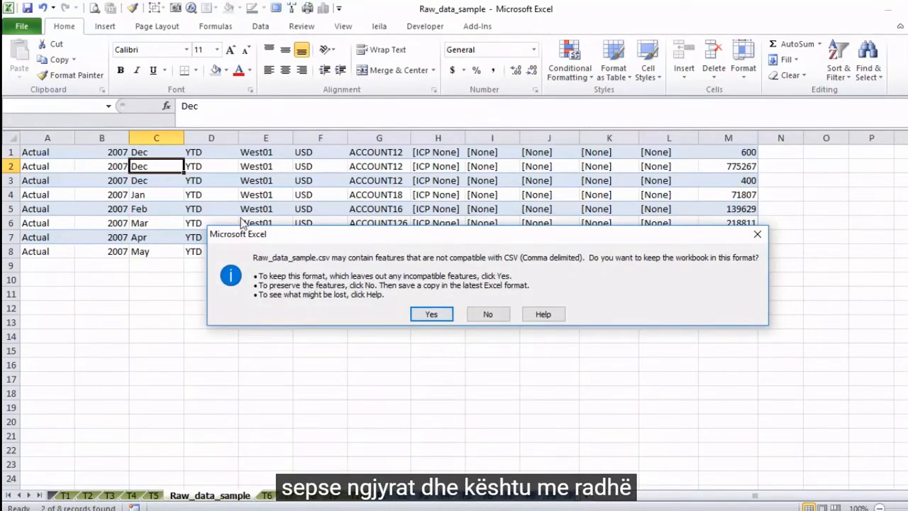
{"action": "left_click", "coordinate": [430, 316]}
{"action": "left_click", "coordinate": [427, 313]}
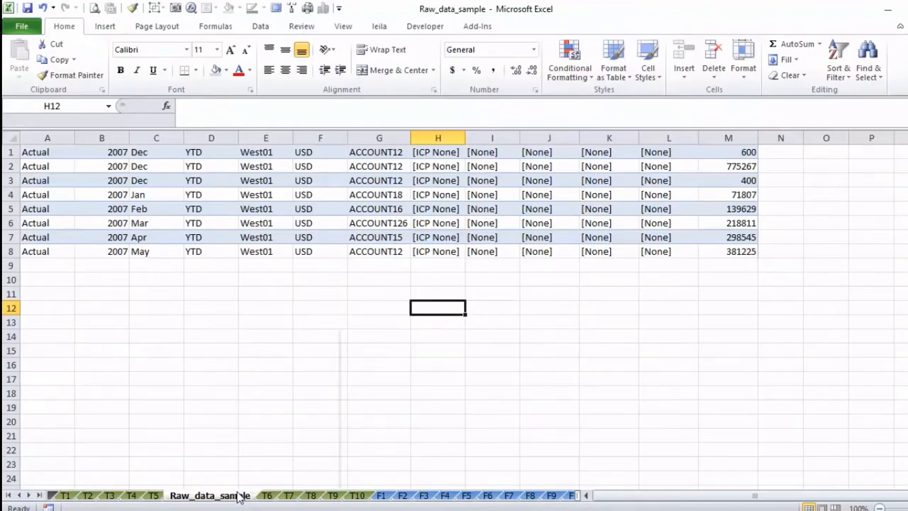
Step: Permanently delete the Raw_data_sample worksheet from the workbook
{"action": "right_click", "coordinate": [240, 498]}
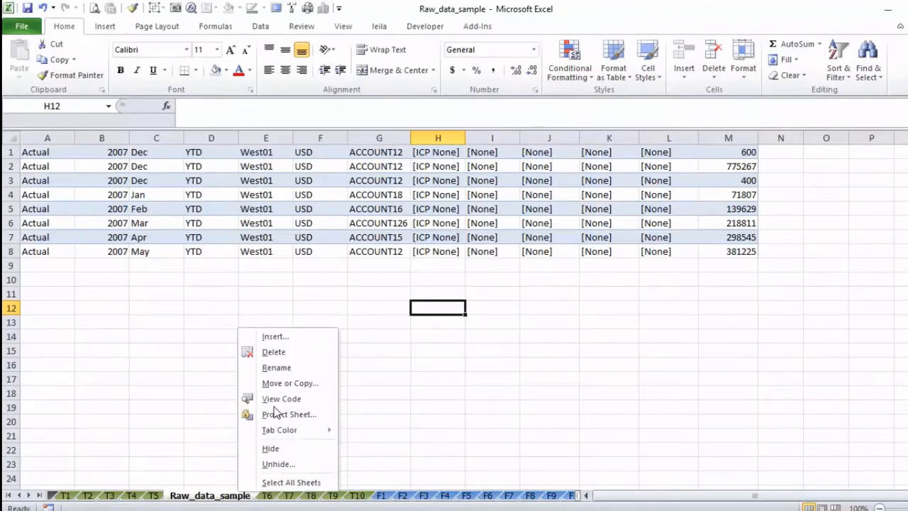
{"action": "left_click", "coordinate": [282, 354]}
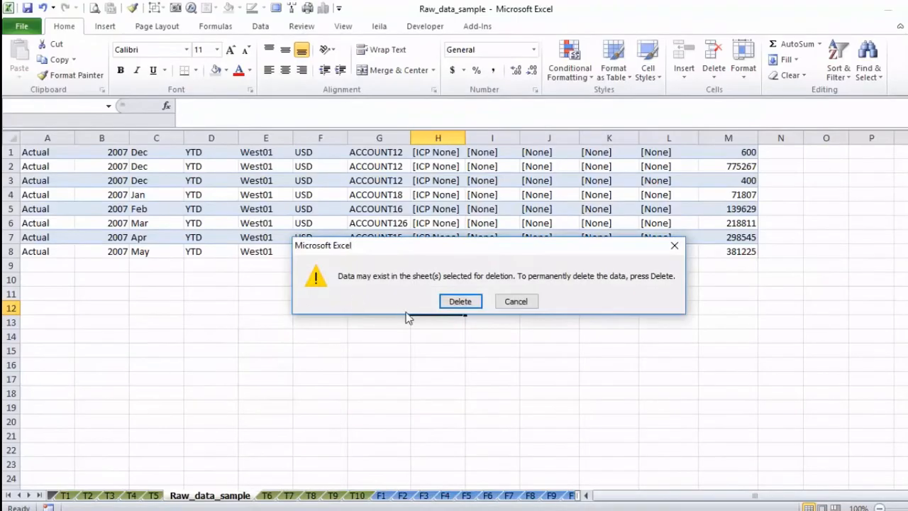
{"action": "left_click", "coordinate": [460, 301]}
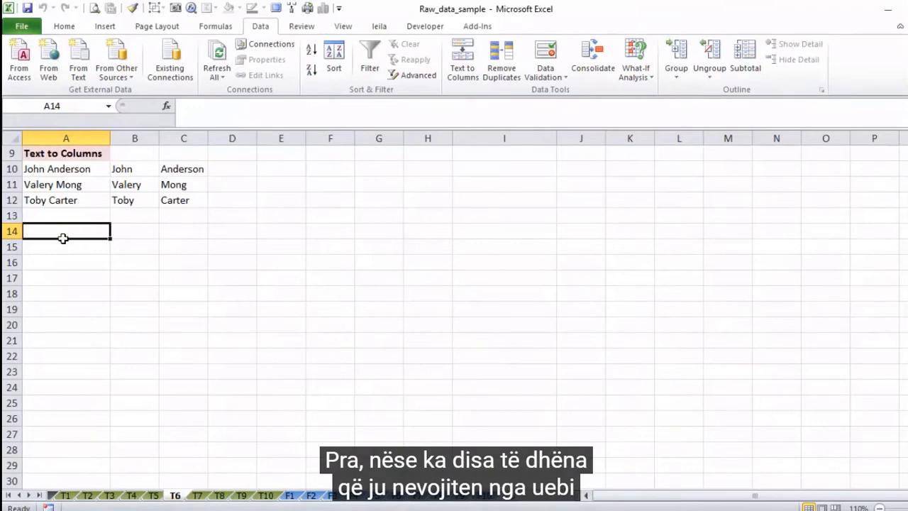
{"action": "left_click", "coordinate": [50, 79]}
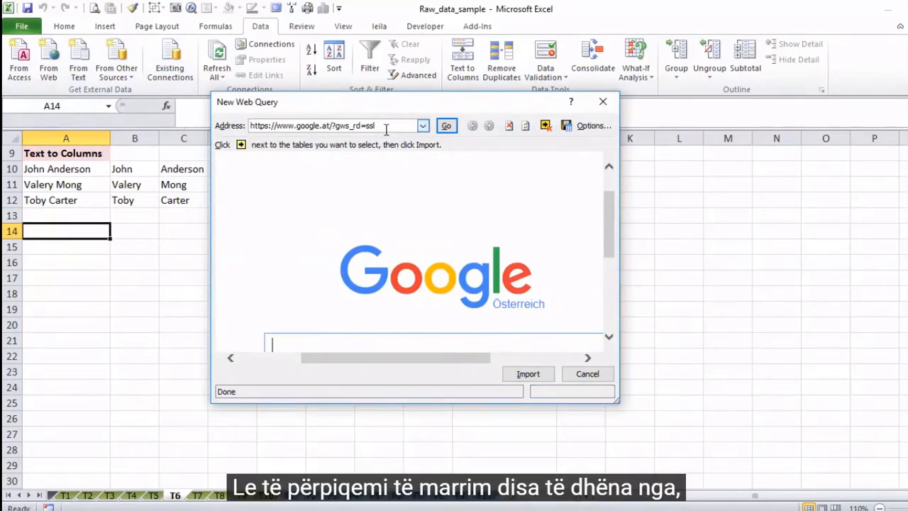
{"action": "left_click_drag", "start_coordinate": [381, 126], "coordinate": [341, 123]}
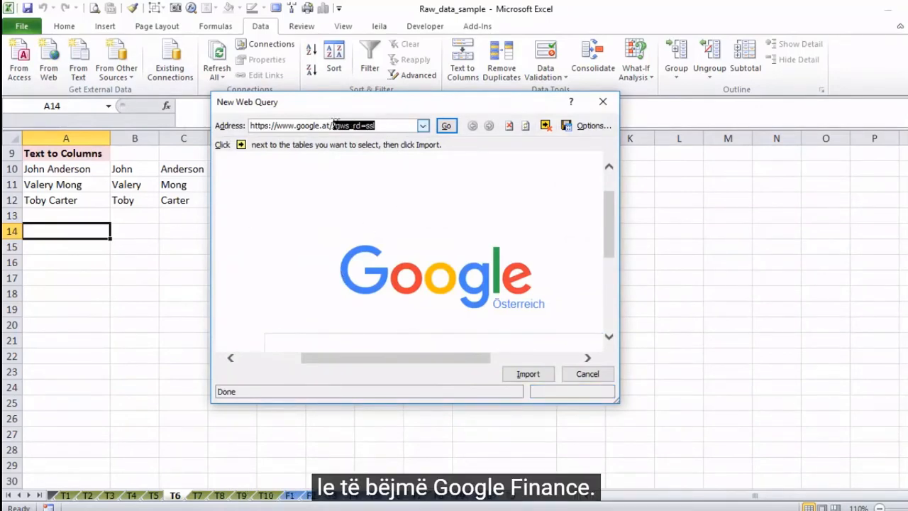
{"action": "type", "text": "finance"}
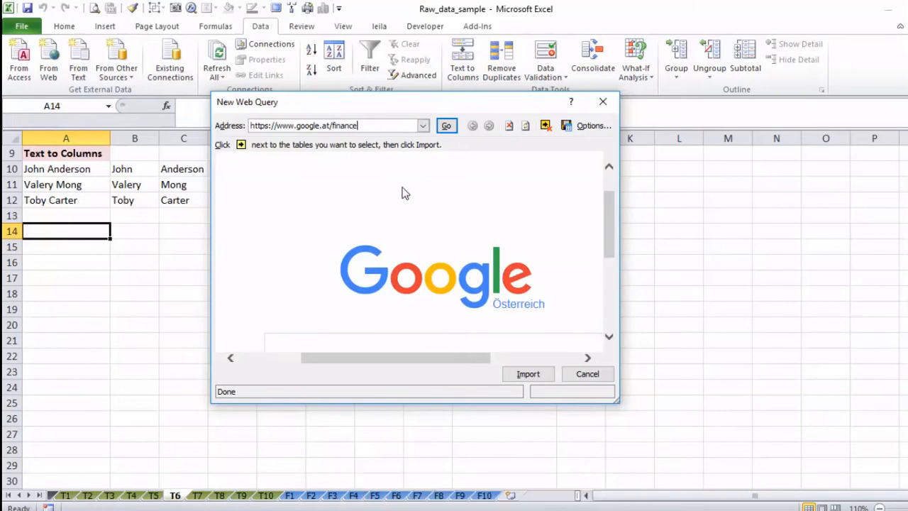
{"action": "key", "text": "Return"}
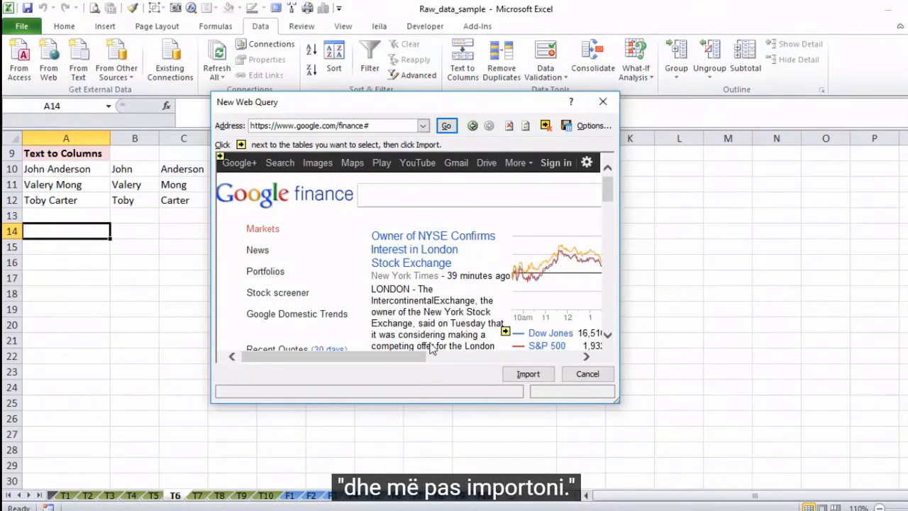
Step: Select the Currencies table on the Google Finance page and import it into the existing worksheet at $A$14
{"action": "left_click_drag", "start_coordinate": [416, 357], "coordinate": [505, 359]}
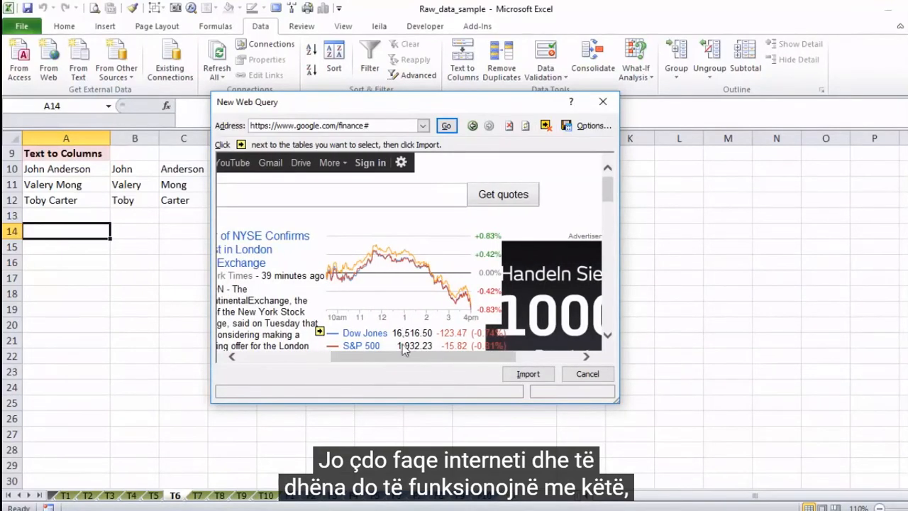
{"action": "left_click_drag", "start_coordinate": [601, 188], "coordinate": [612, 227]}
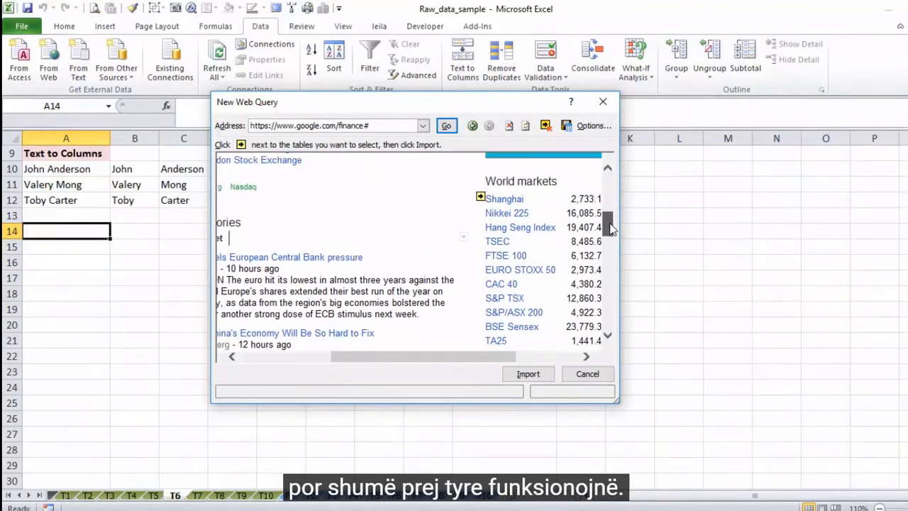
{"action": "left_click_drag", "start_coordinate": [454, 356], "coordinate": [521, 369]}
{"action": "left_click_drag", "start_coordinate": [611, 224], "coordinate": [610, 268]}
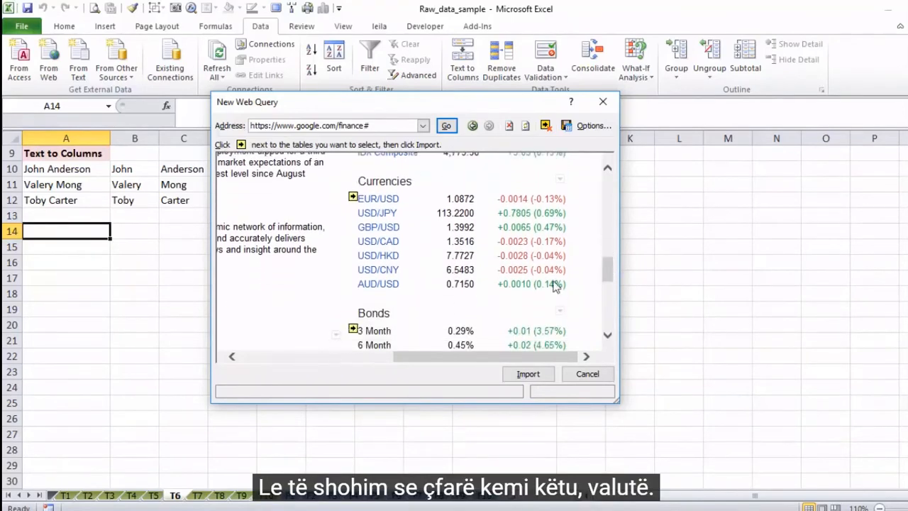
{"action": "left_click", "coordinate": [354, 197]}
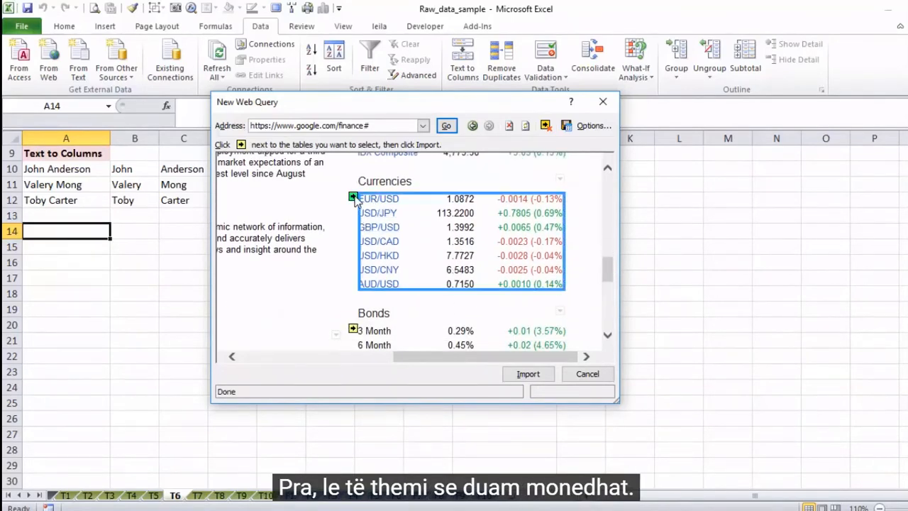
{"action": "left_click", "coordinate": [353, 197]}
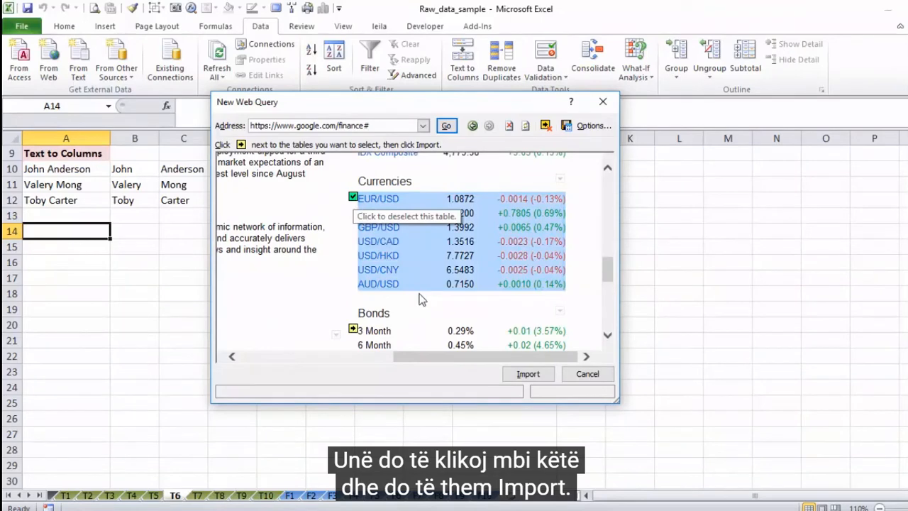
{"action": "left_click", "coordinate": [521, 379]}
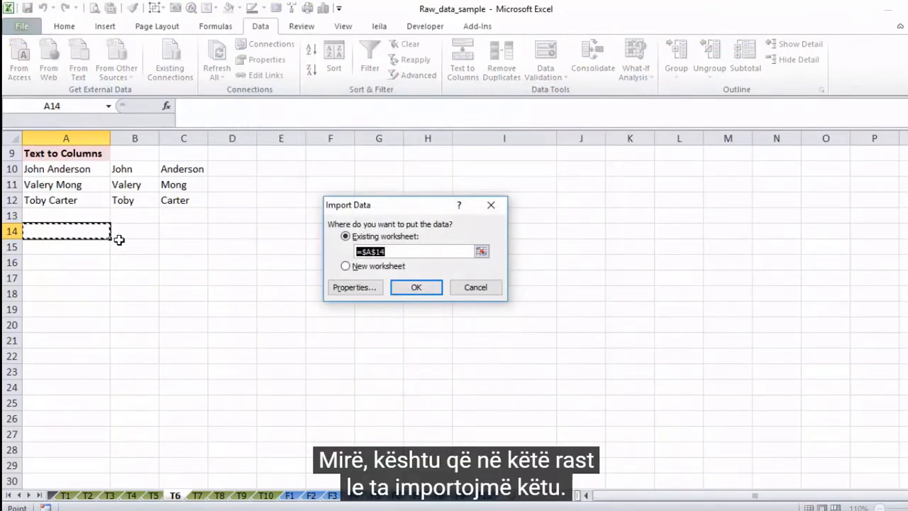
{"action": "left_click", "coordinate": [412, 287]}
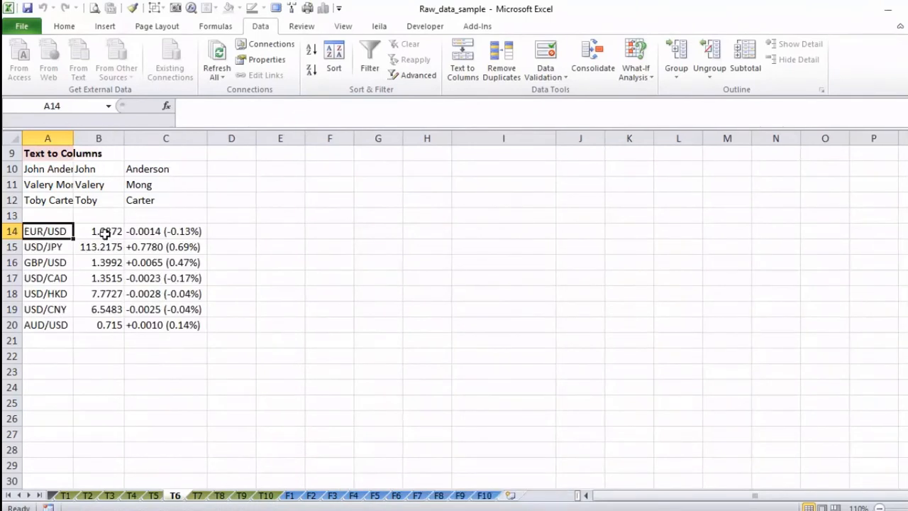
Step: Review the refresh and layout options in the imported currency range's data properties, without changing them
{"action": "left_click", "coordinate": [105, 234]}
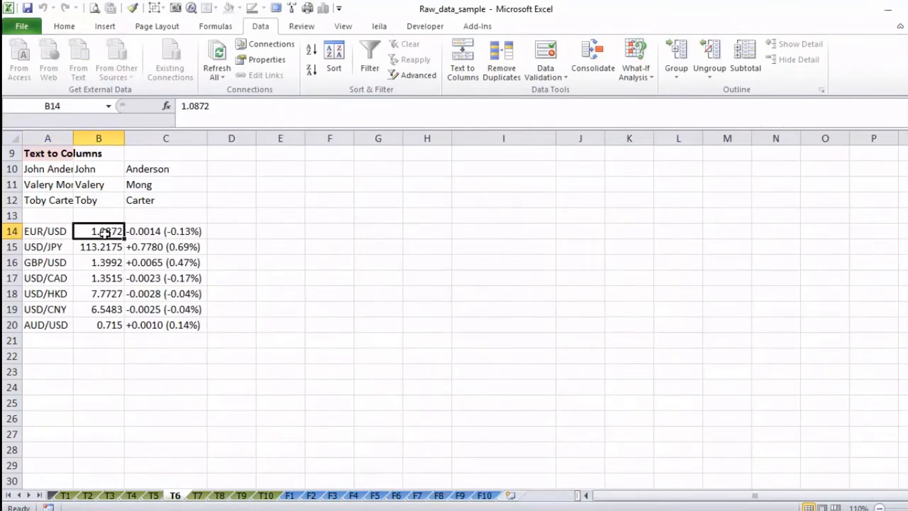
{"action": "left_click", "coordinate": [264, 62]}
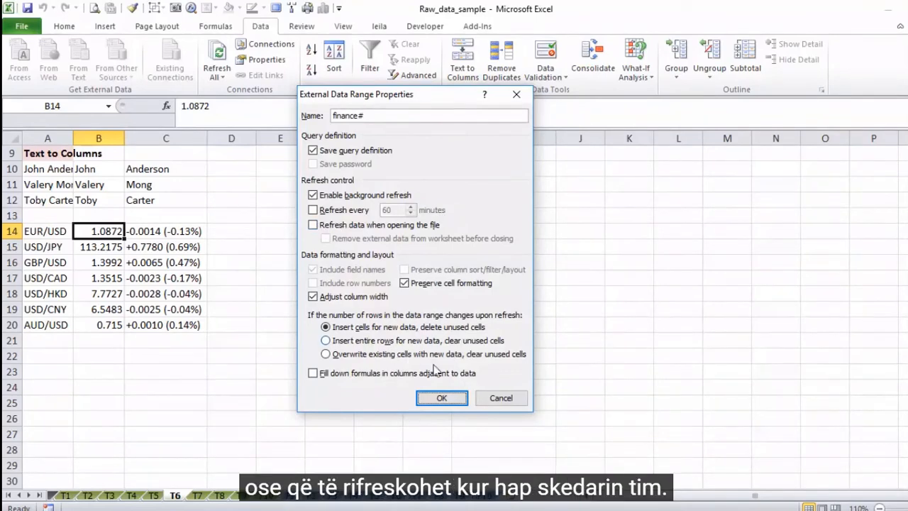
{"action": "left_click", "coordinate": [488, 400]}
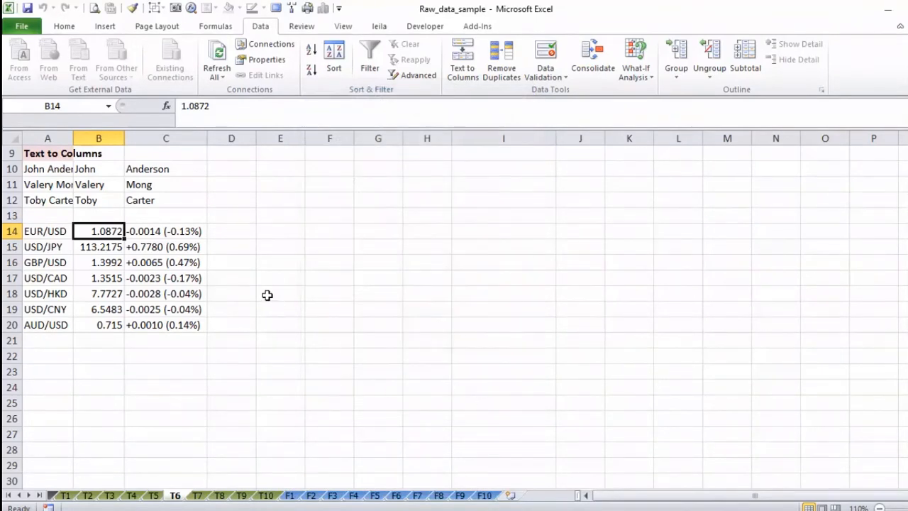
Step: Enter the formula =B14*3 in cell E14, using the imported EUR/USD rate
{"action": "left_click_drag", "start_coordinate": [101, 231], "coordinate": [99, 325]}
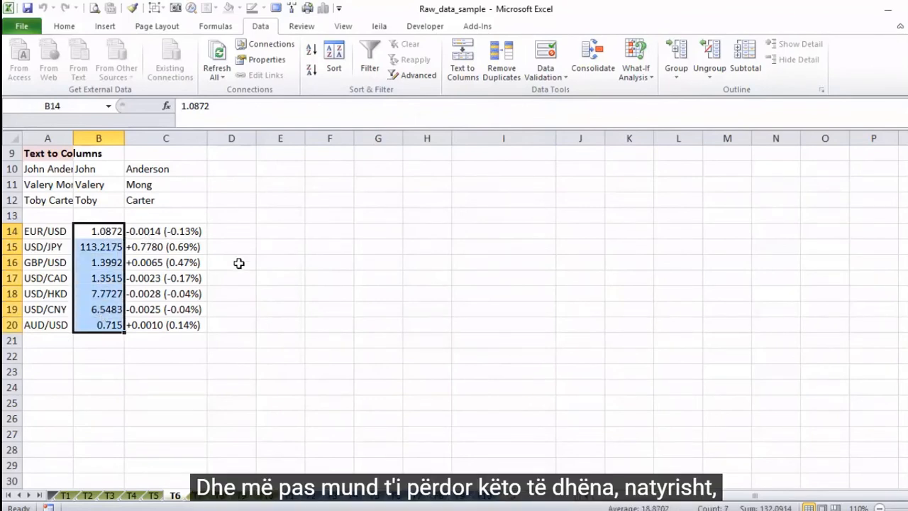
{"action": "left_click", "coordinate": [287, 234]}
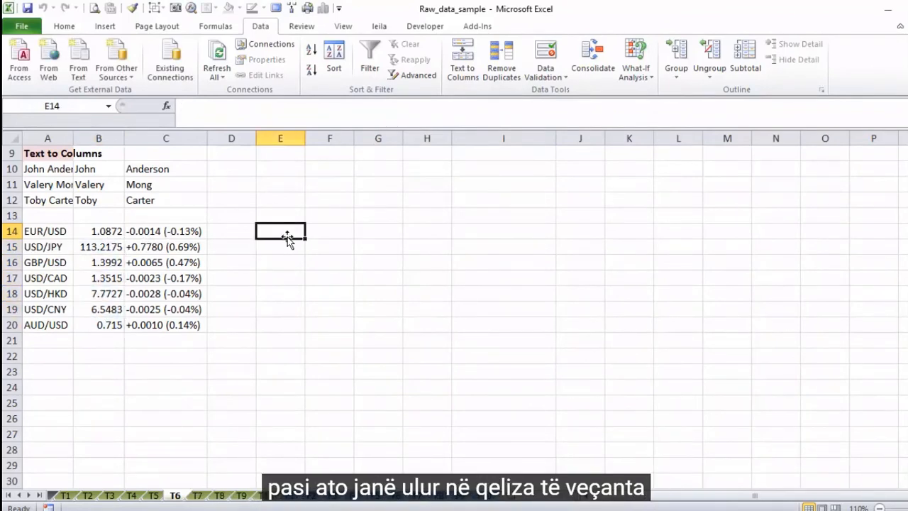
{"action": "type", "text": "="}
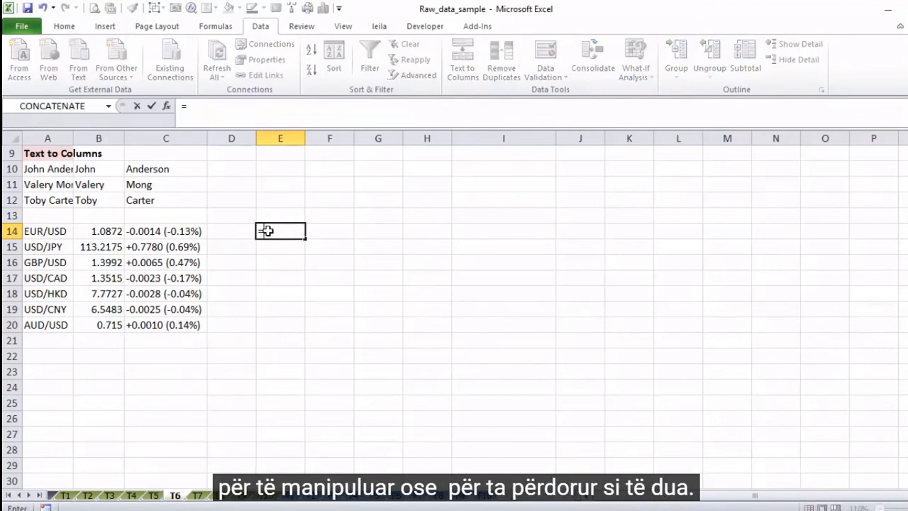
{"action": "left_click", "coordinate": [108, 228]}
{"action": "type", "text": "*3"}
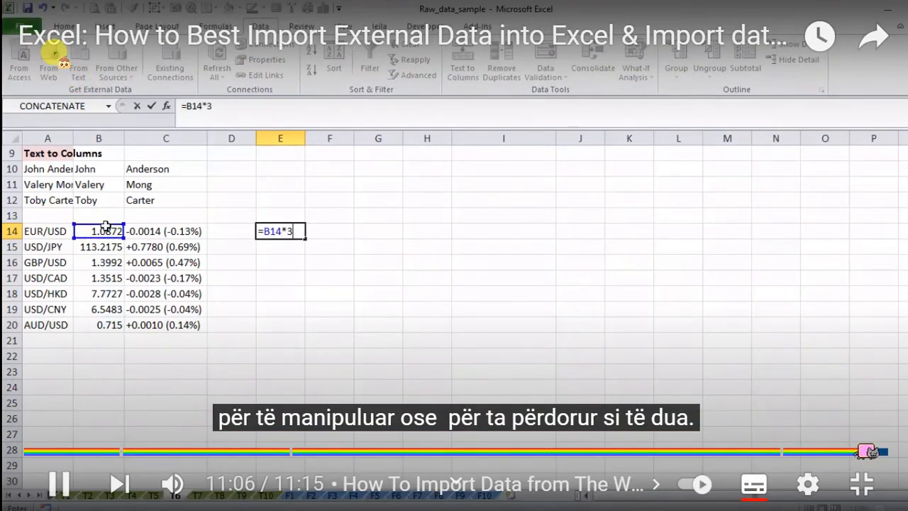
{"action": "key", "text": "ctrl+Return"}
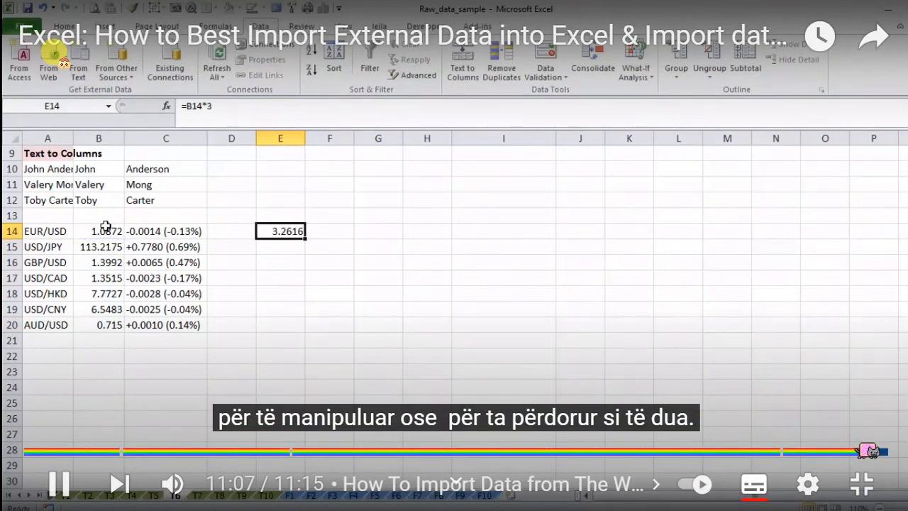